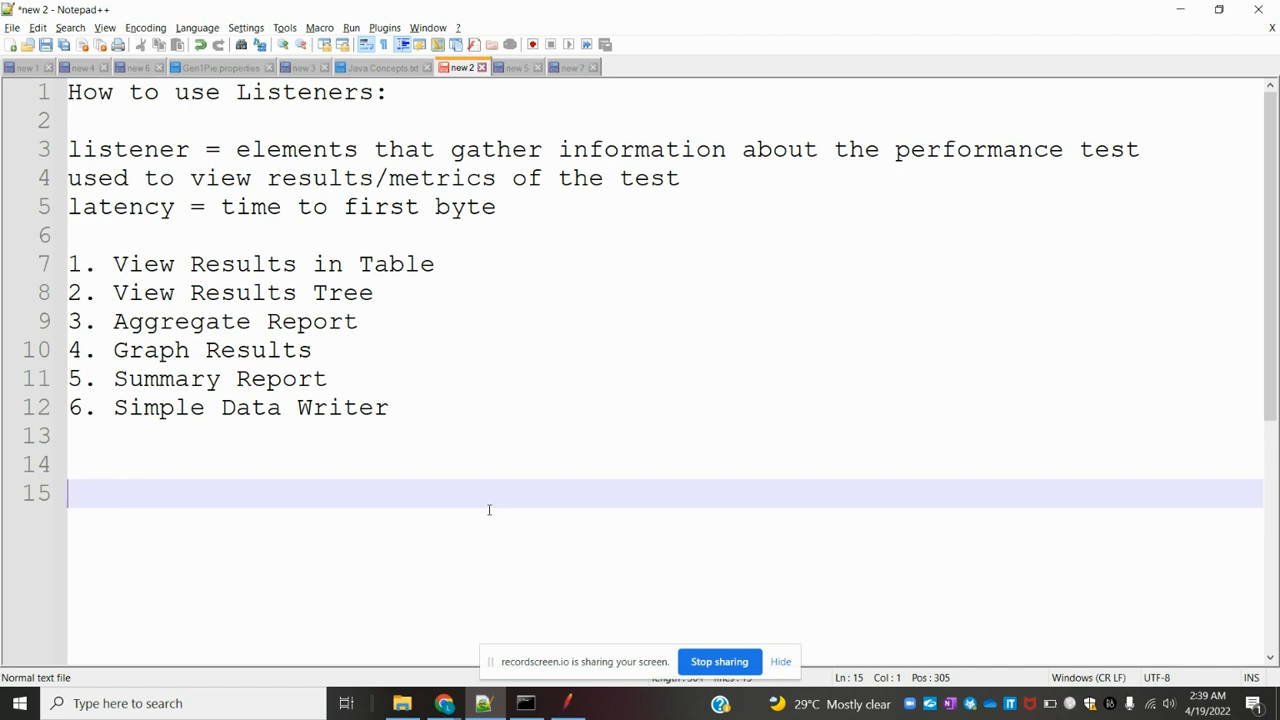
- Add the line "100 -> server(101) -> 105" below the list of listeners in the notes
type("1000")
key("BackSpace")
type("-> server")
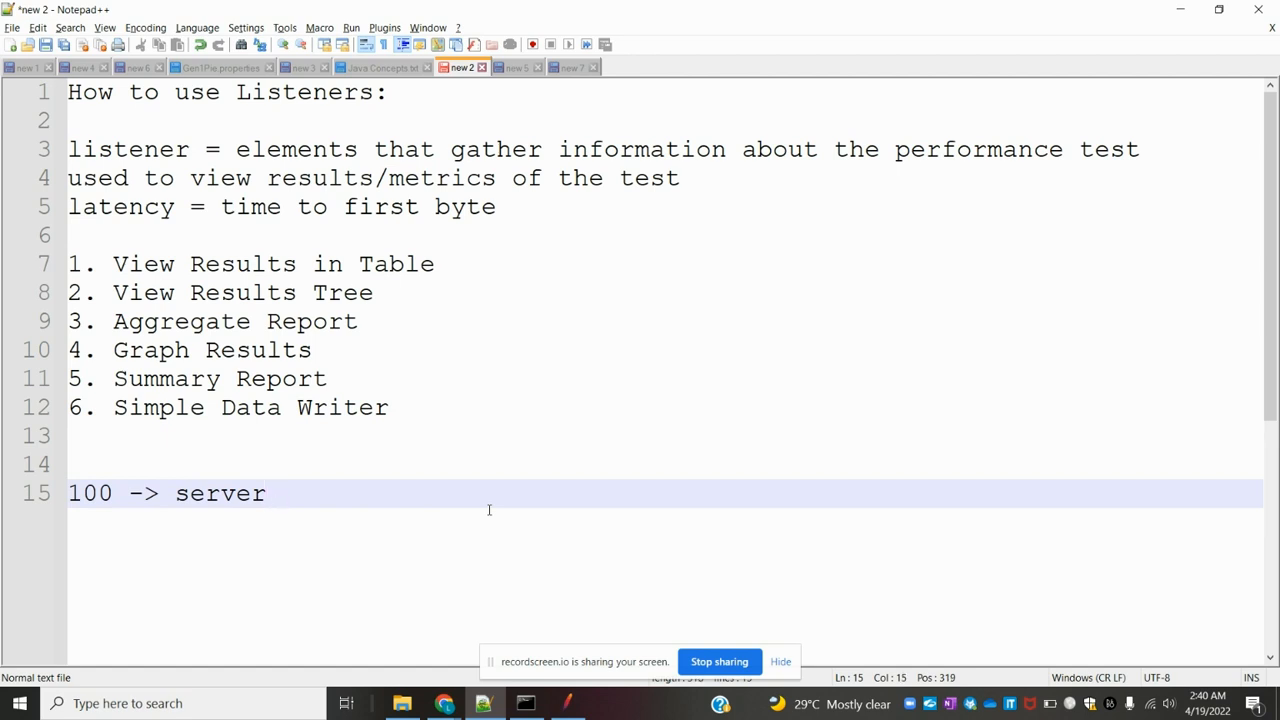
key("BackSpace")
type("(101) -")
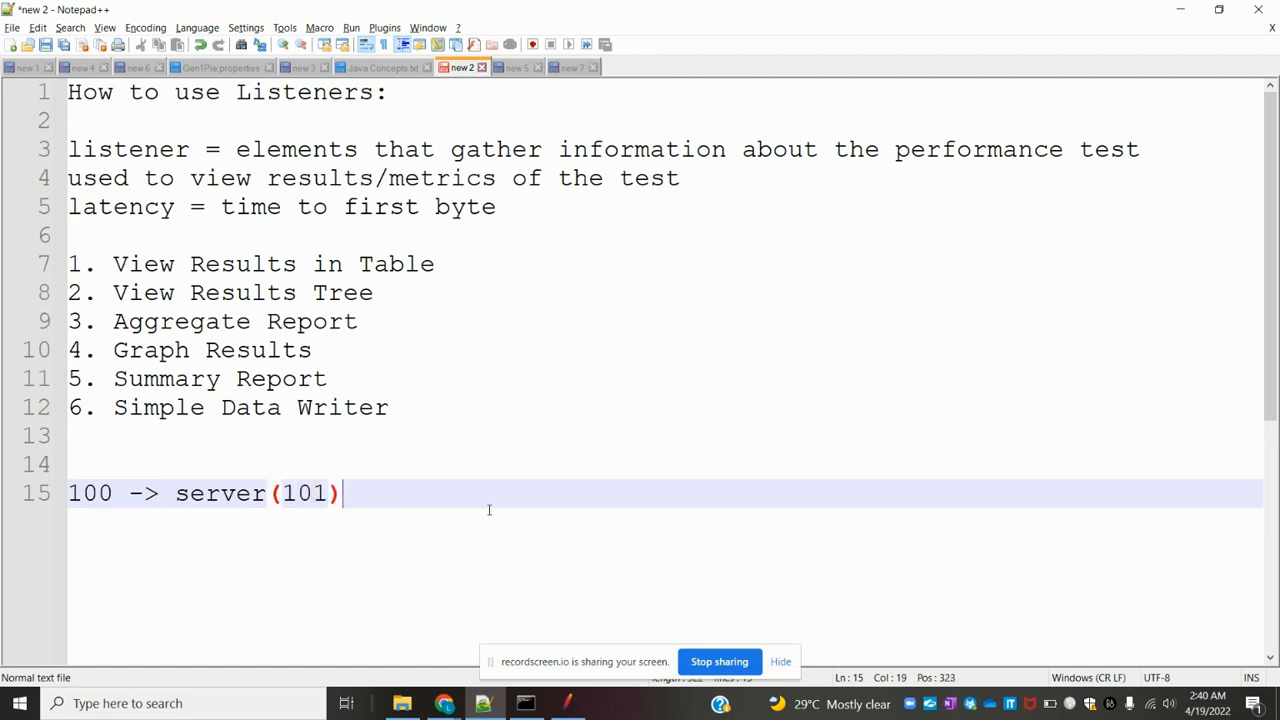
type("> ")
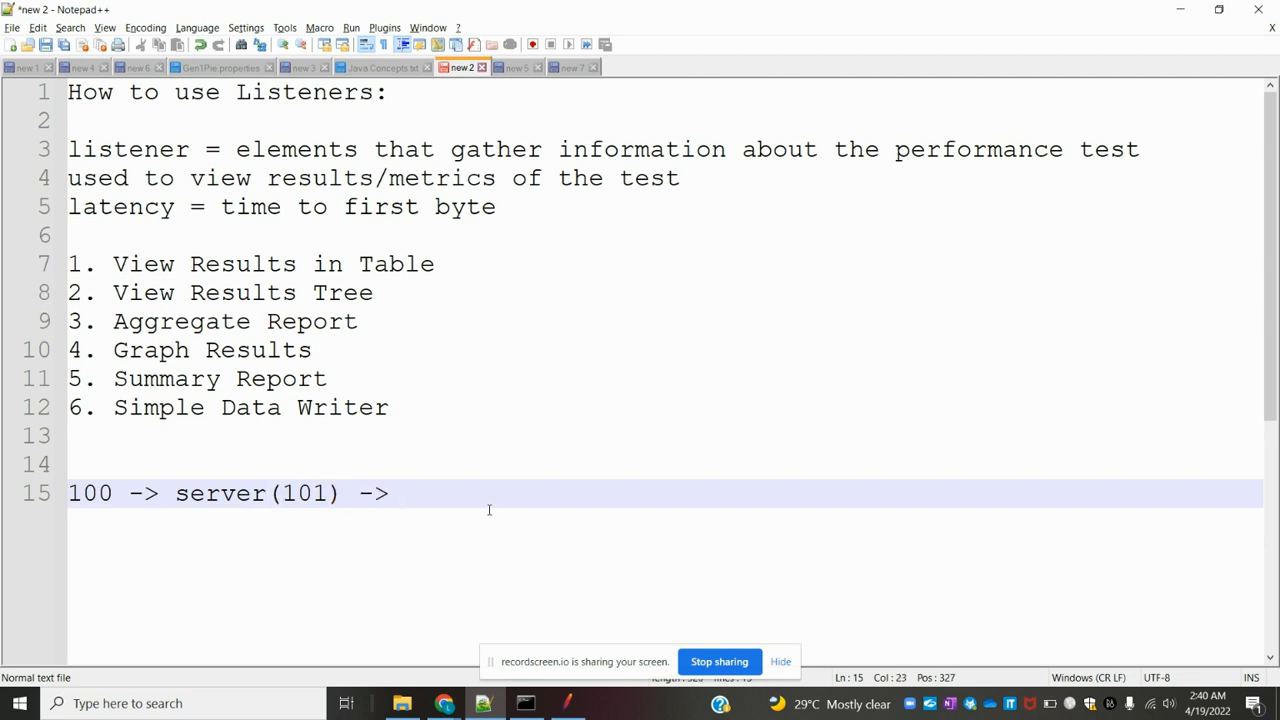
type("105")
- Switch to Apache JMeter and add a View Results in Table listener to the Users thread group
left_click(567, 704)
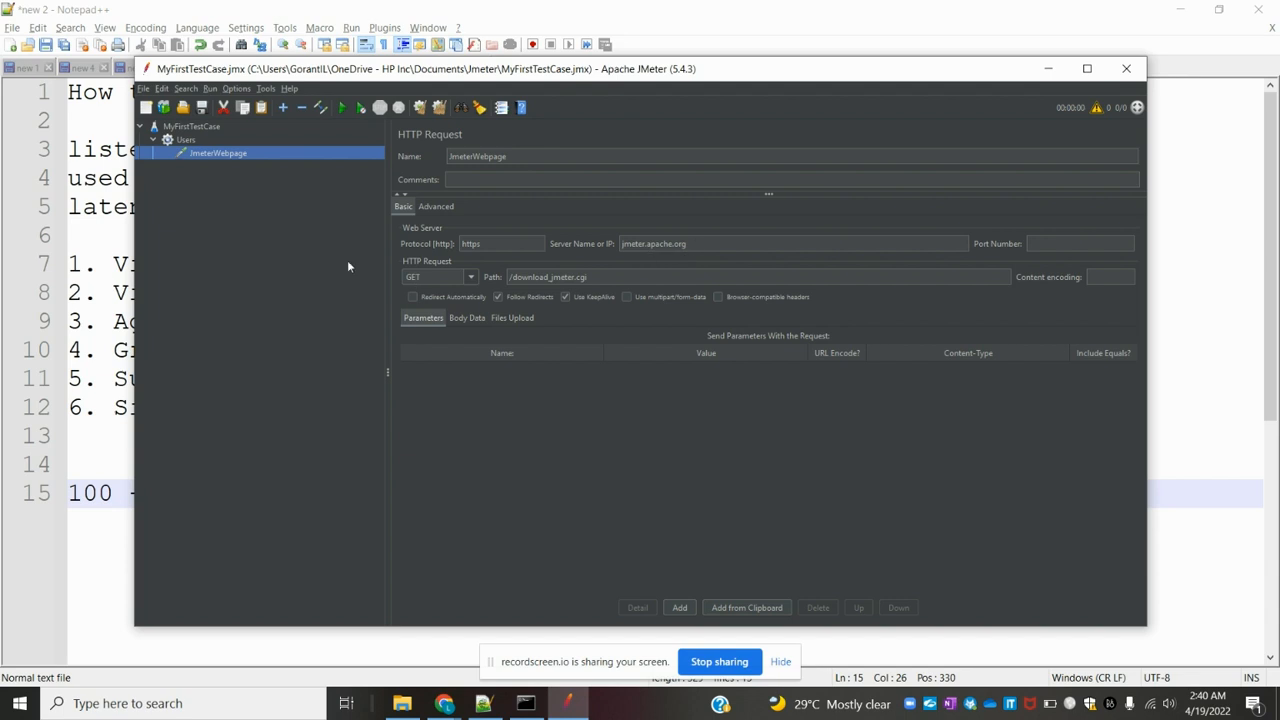
right_click(190, 141)
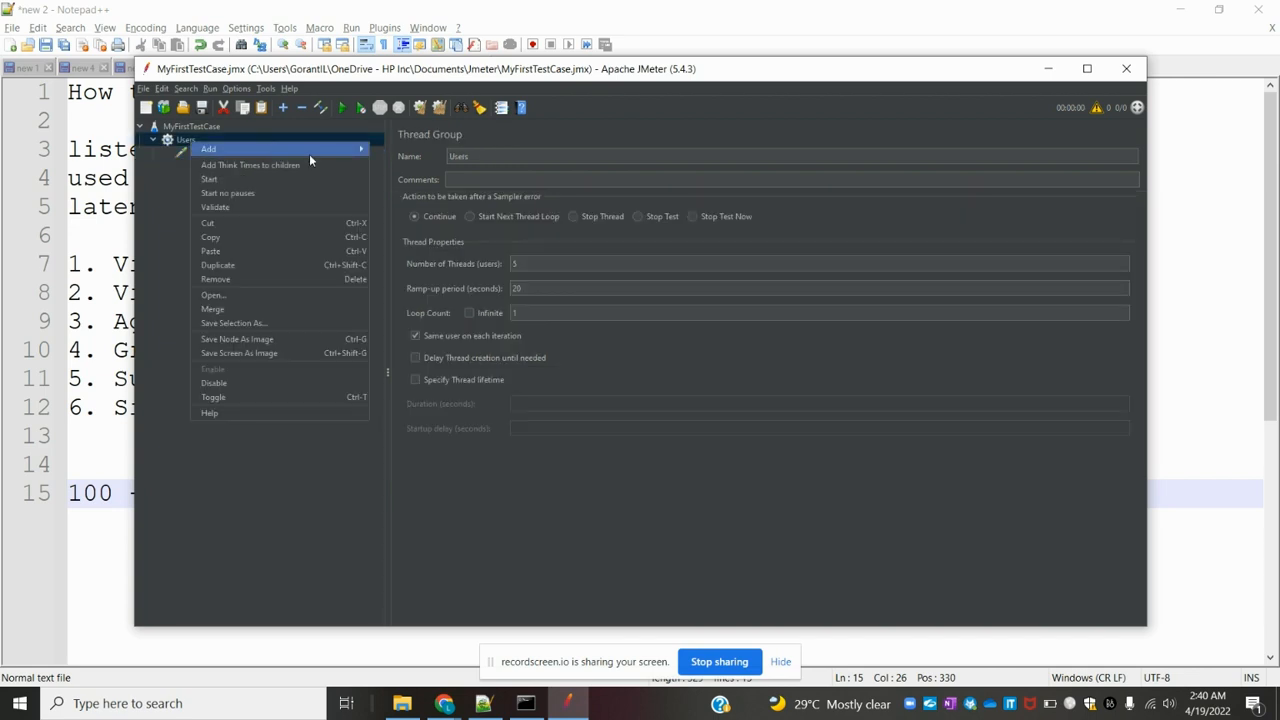
mouse_move(350, 152)
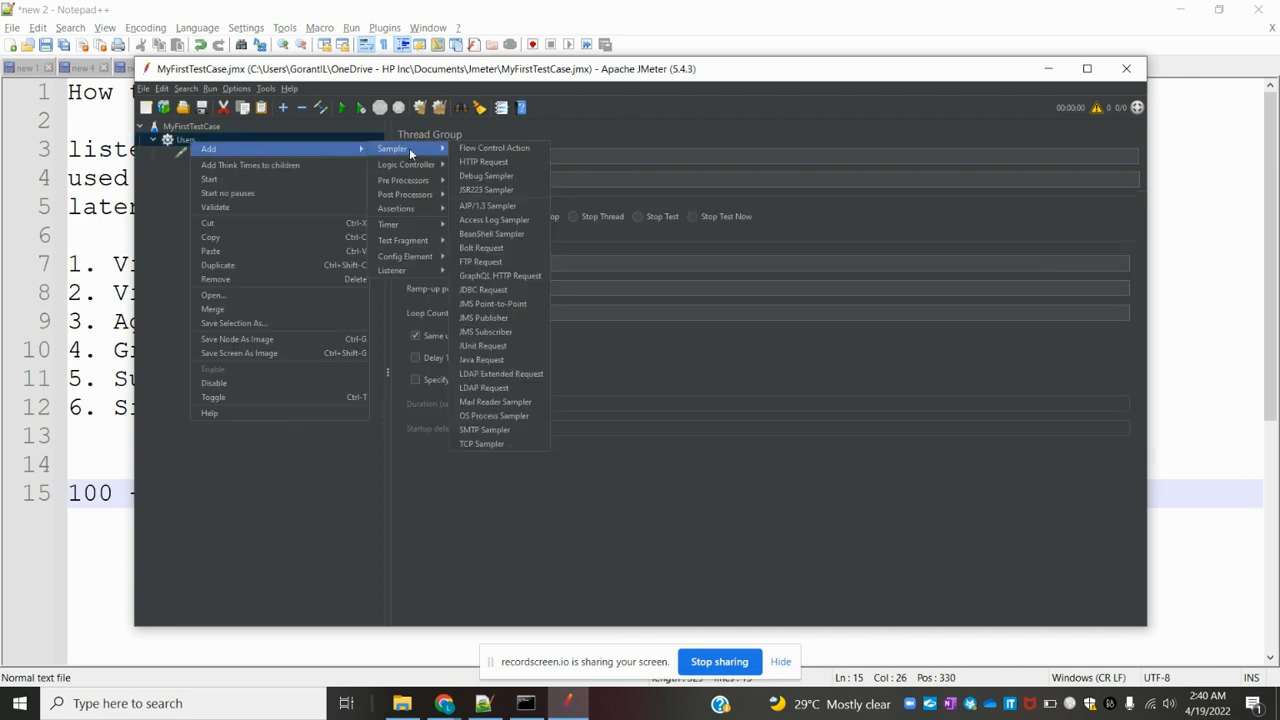
mouse_move(431, 270)
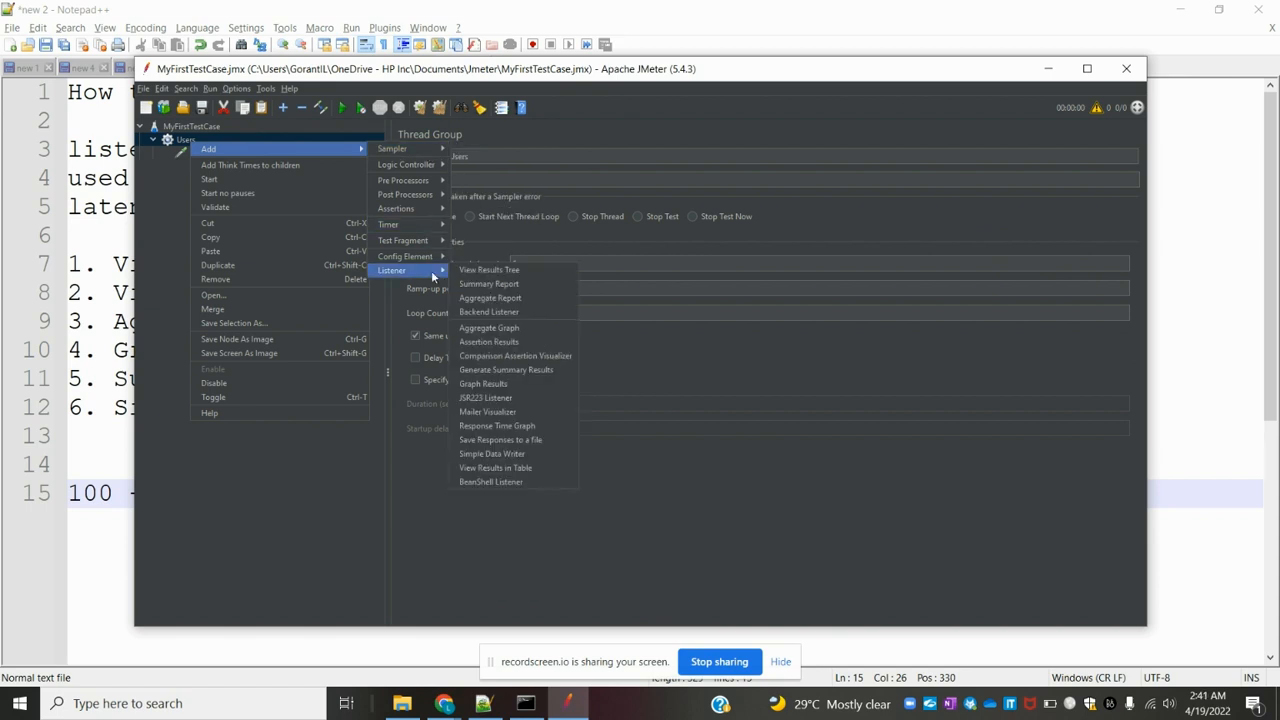
left_click(482, 469)
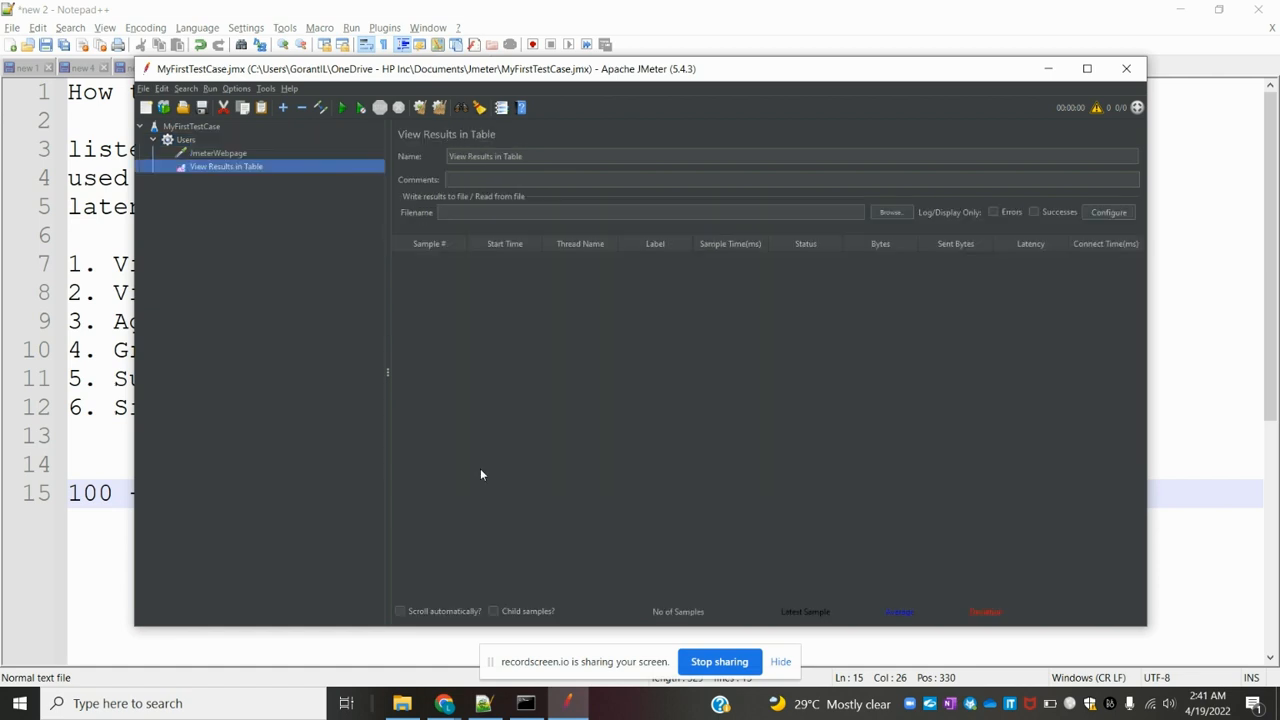
- Run the test and review the results table alongside the Users thread group and JmeterWebpage request settings
left_click(186, 140)
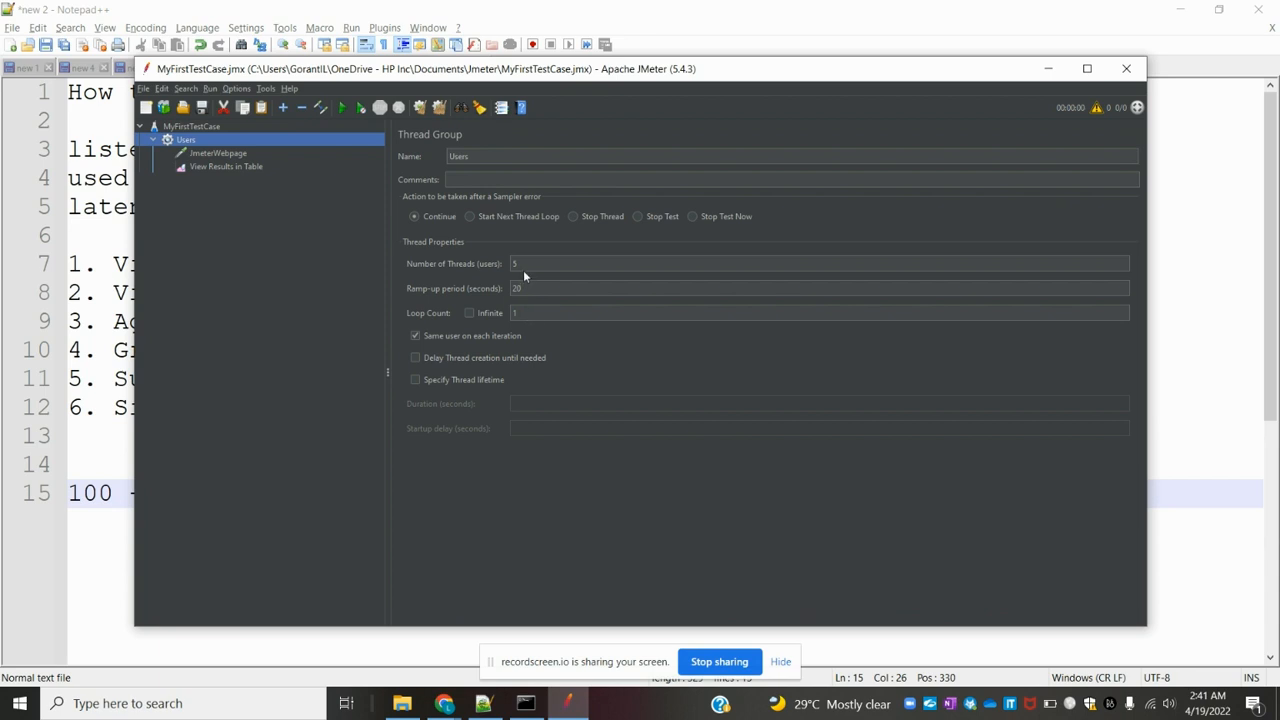
left_click(205, 168)
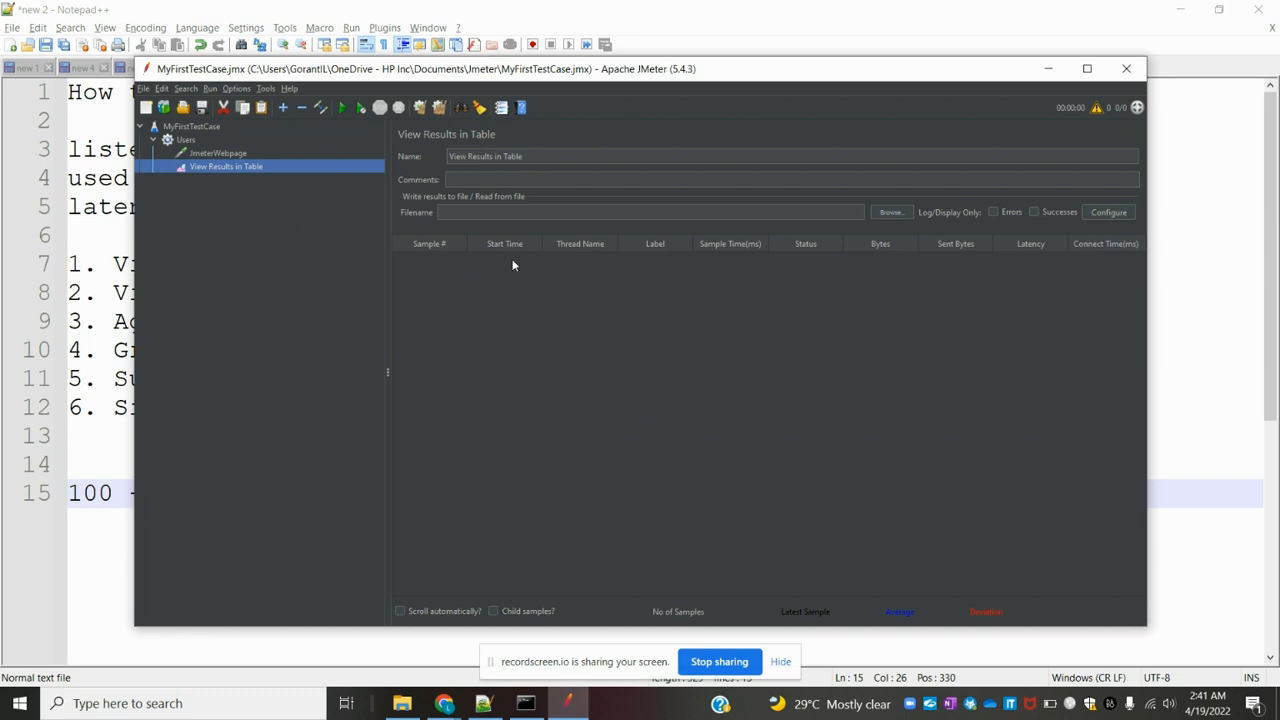
left_click(189, 140)
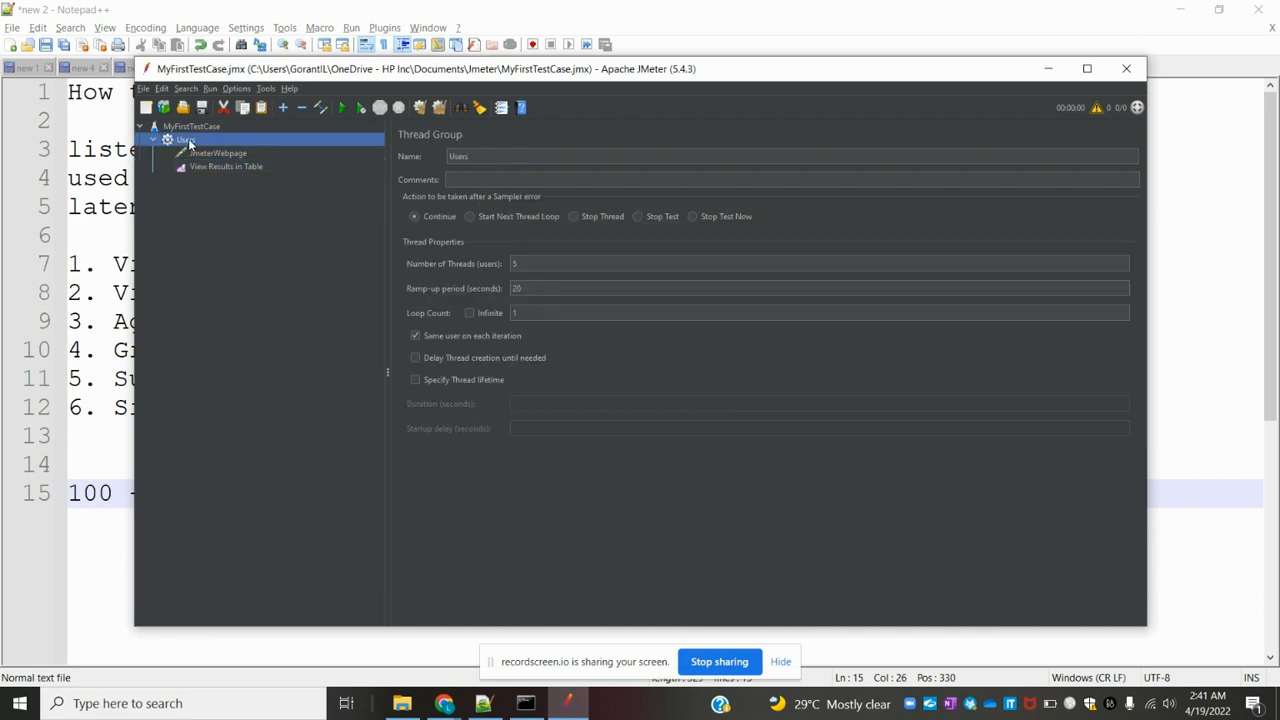
left_click(342, 108)
left_click(229, 166)
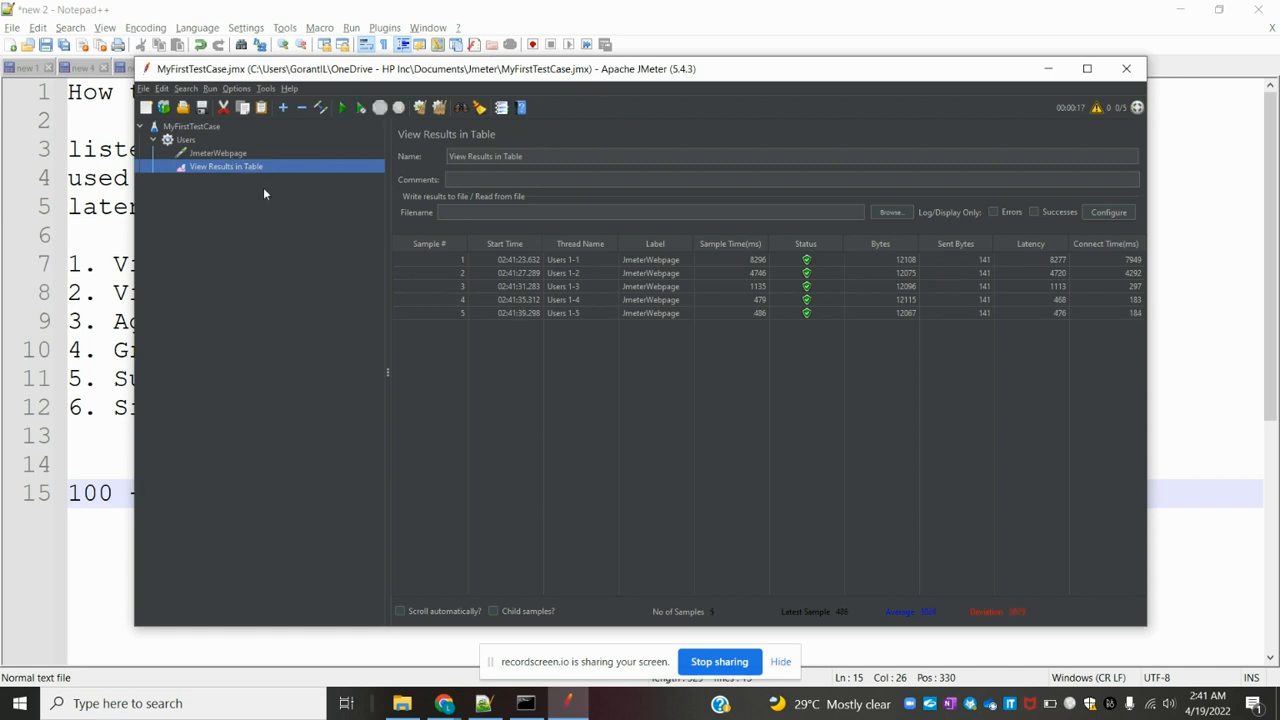
left_click(191, 142)
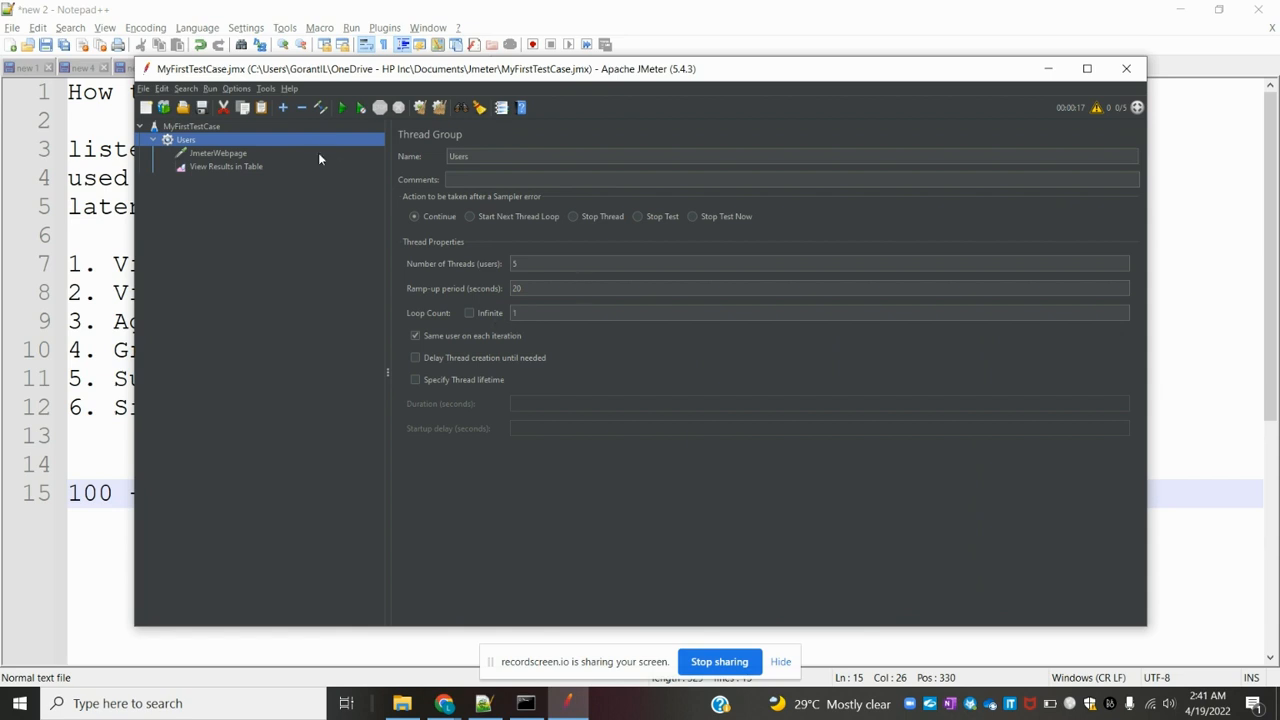
left_click(237, 166)
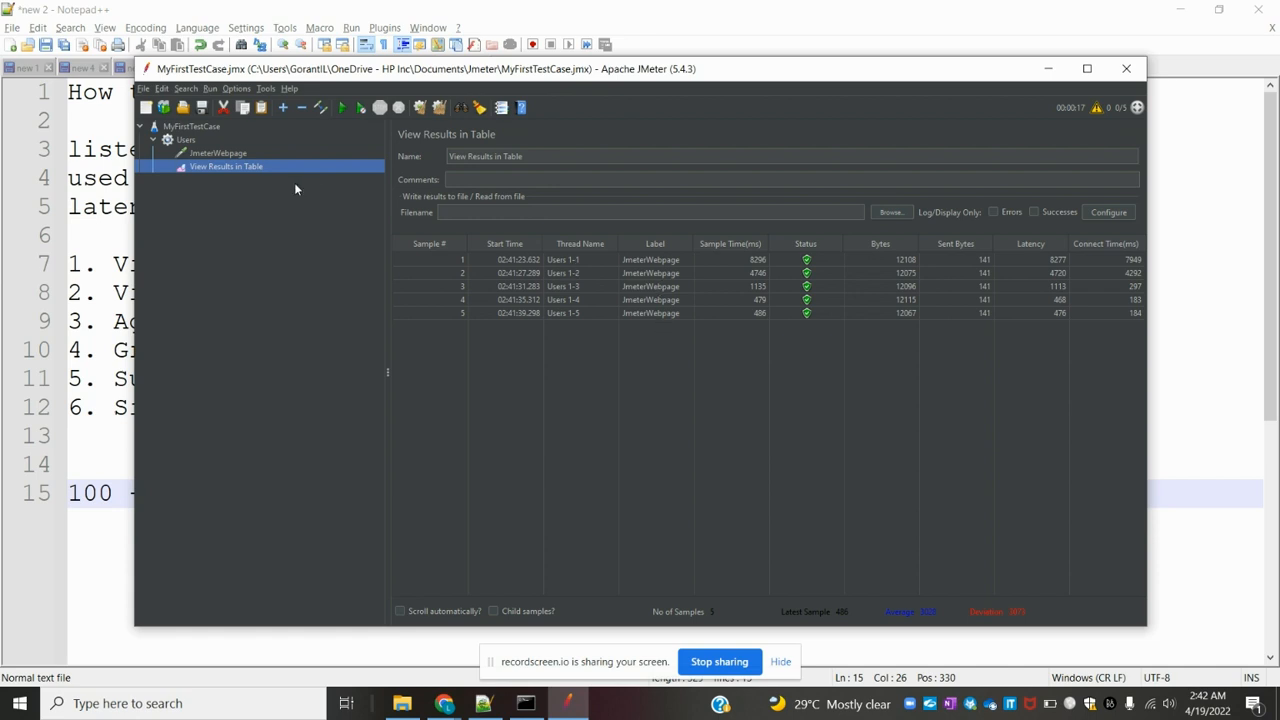
left_click(212, 154)
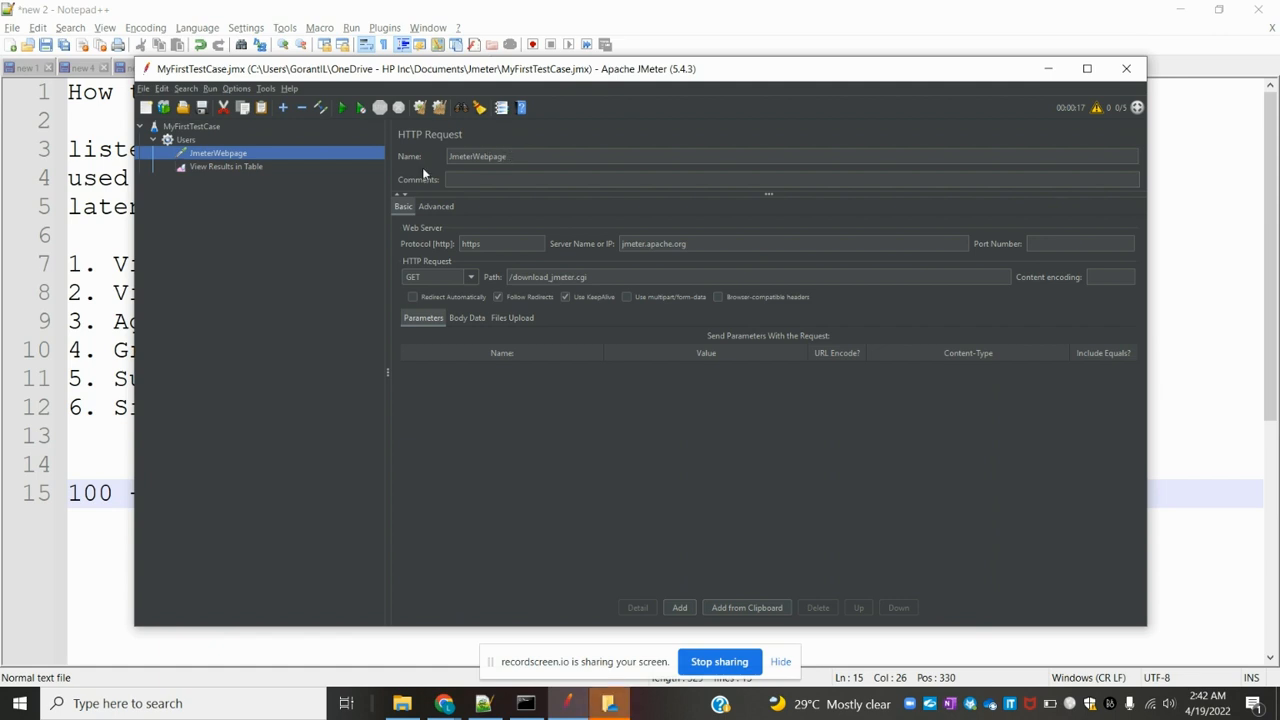
left_click(260, 167)
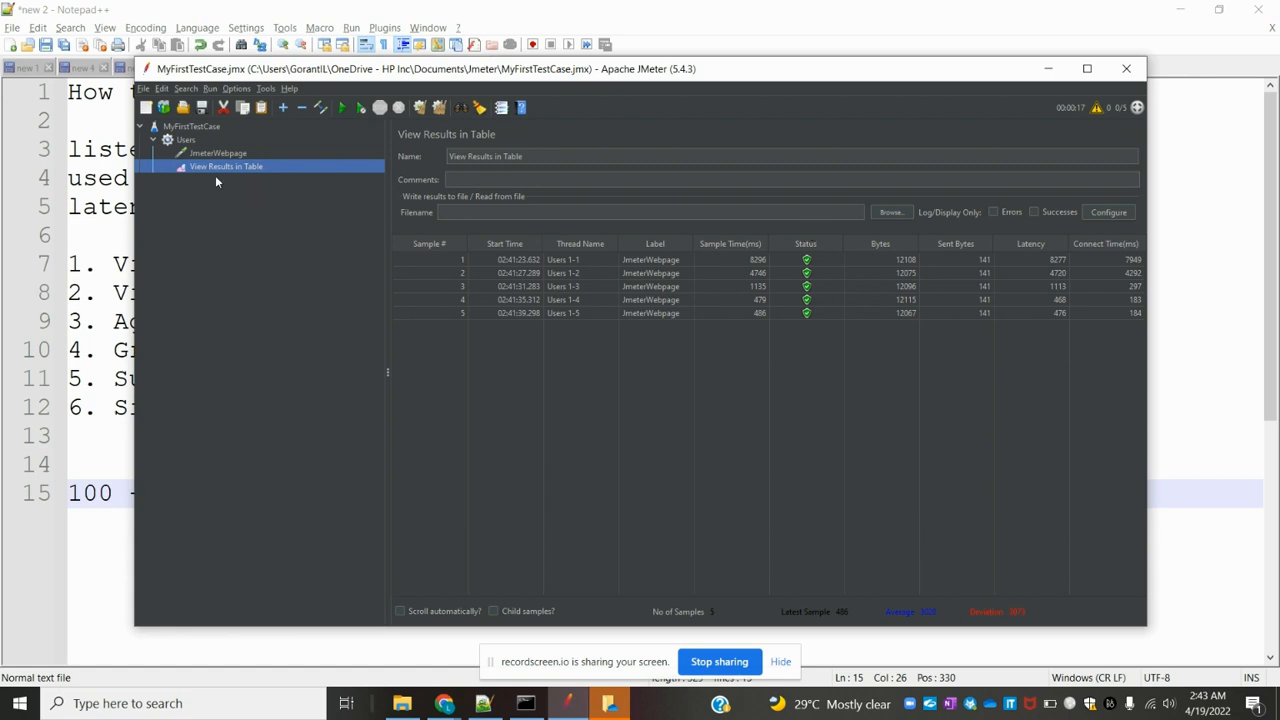
- Check the listener list in the Notepad++ notes and add a View Results Tree listener to the Users thread group
left_click(134, 316)
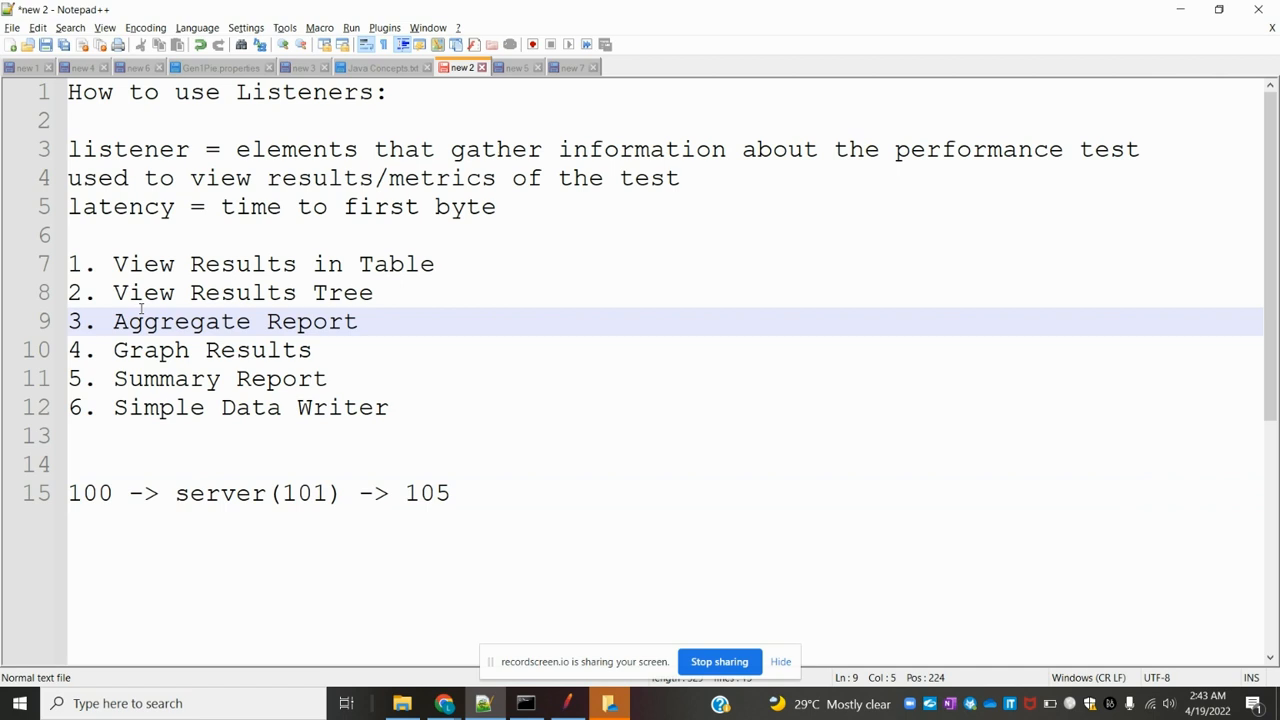
key("alt+Tab")
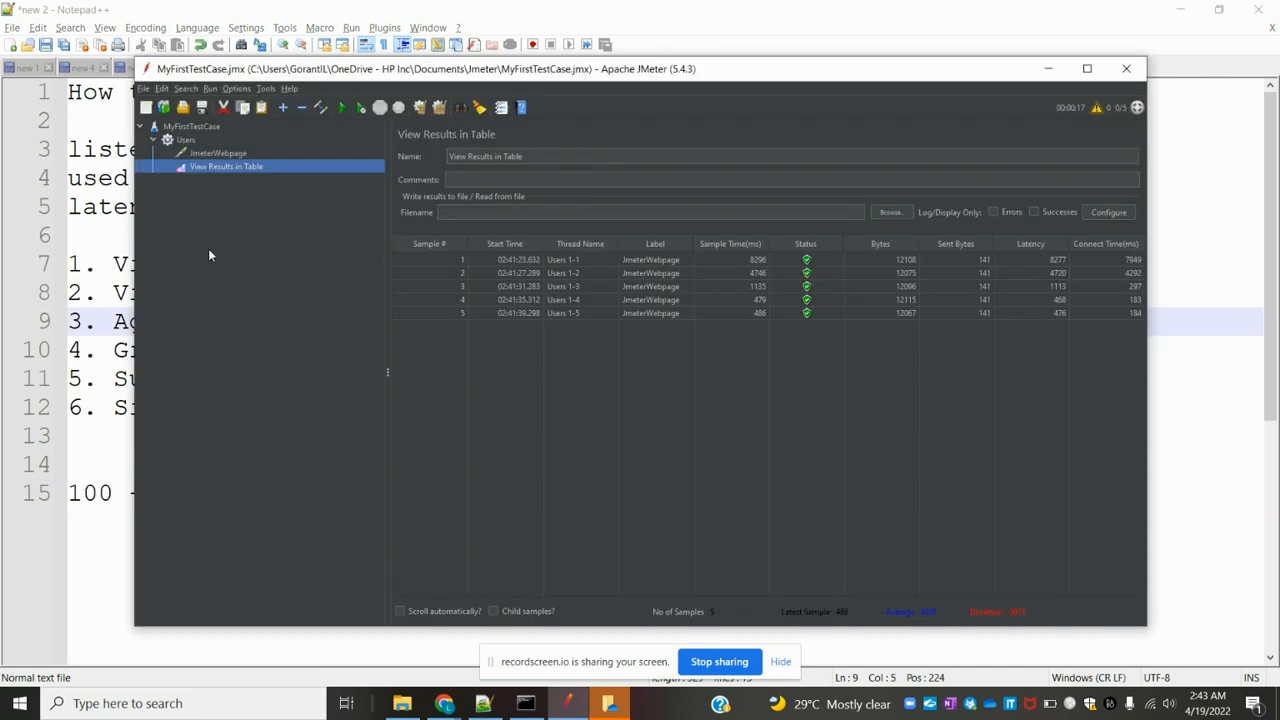
left_click(188, 140)
right_click(188, 140)
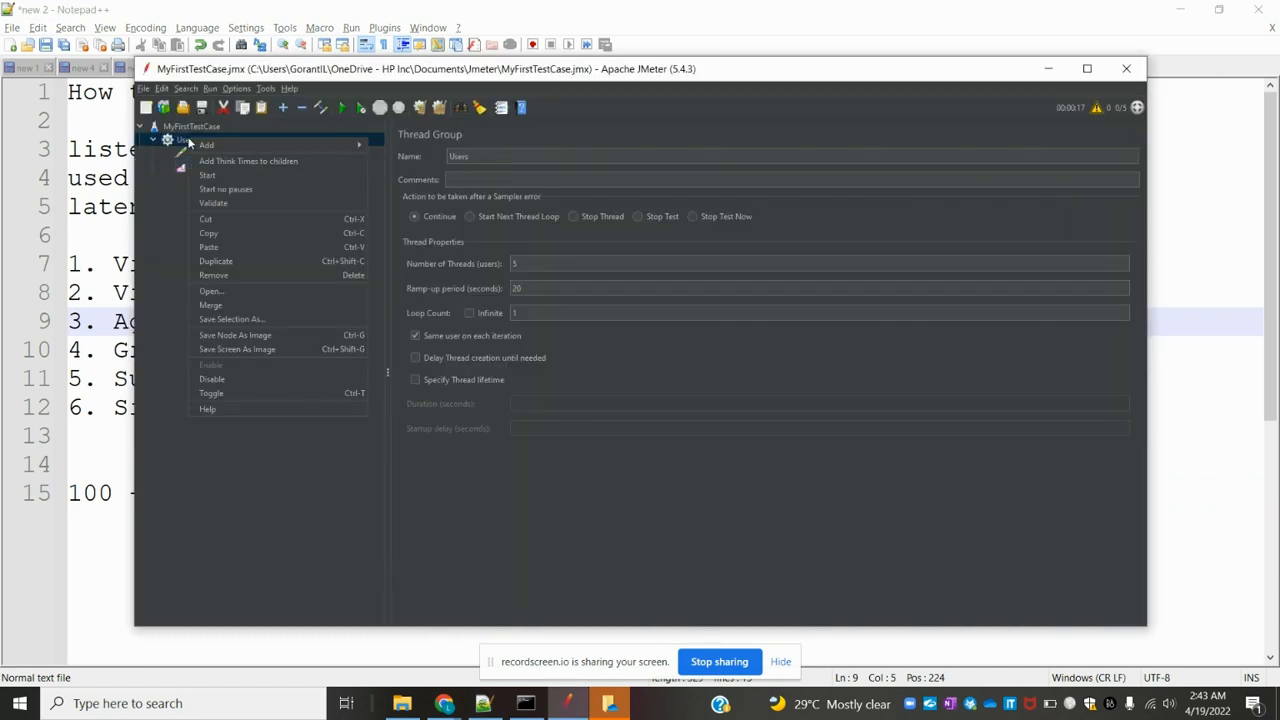
mouse_move(338, 145)
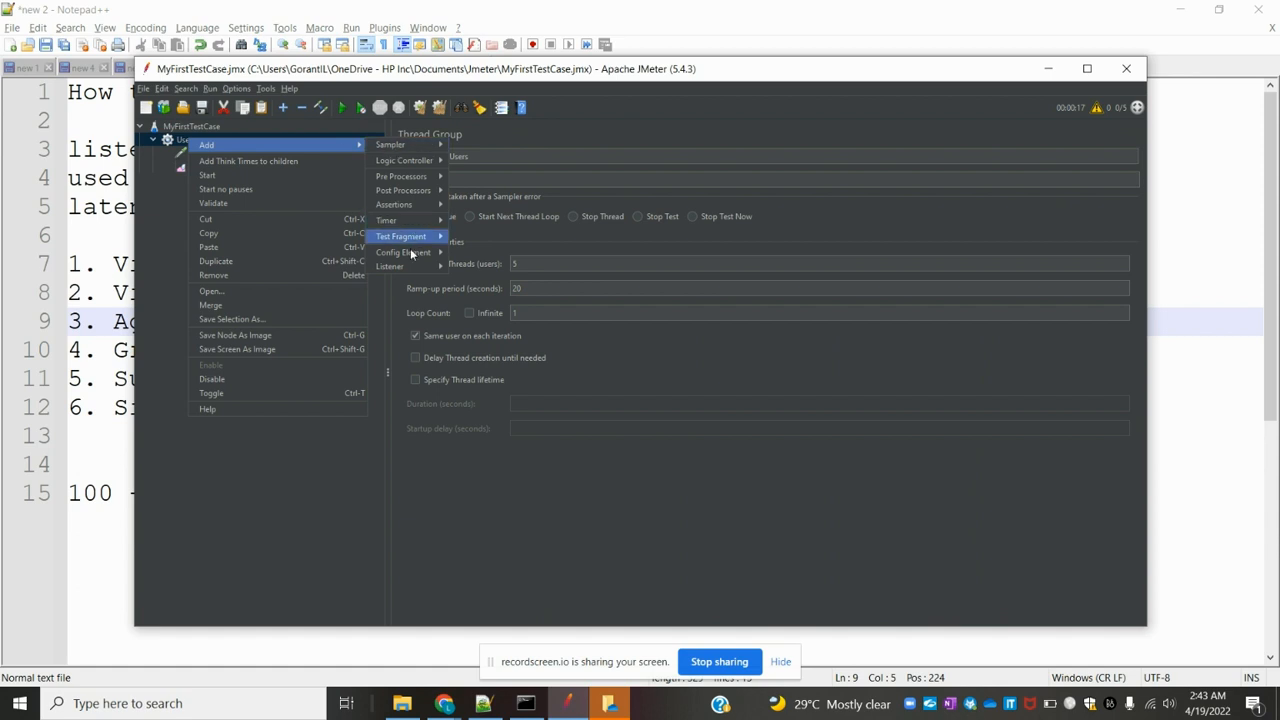
mouse_move(400, 266)
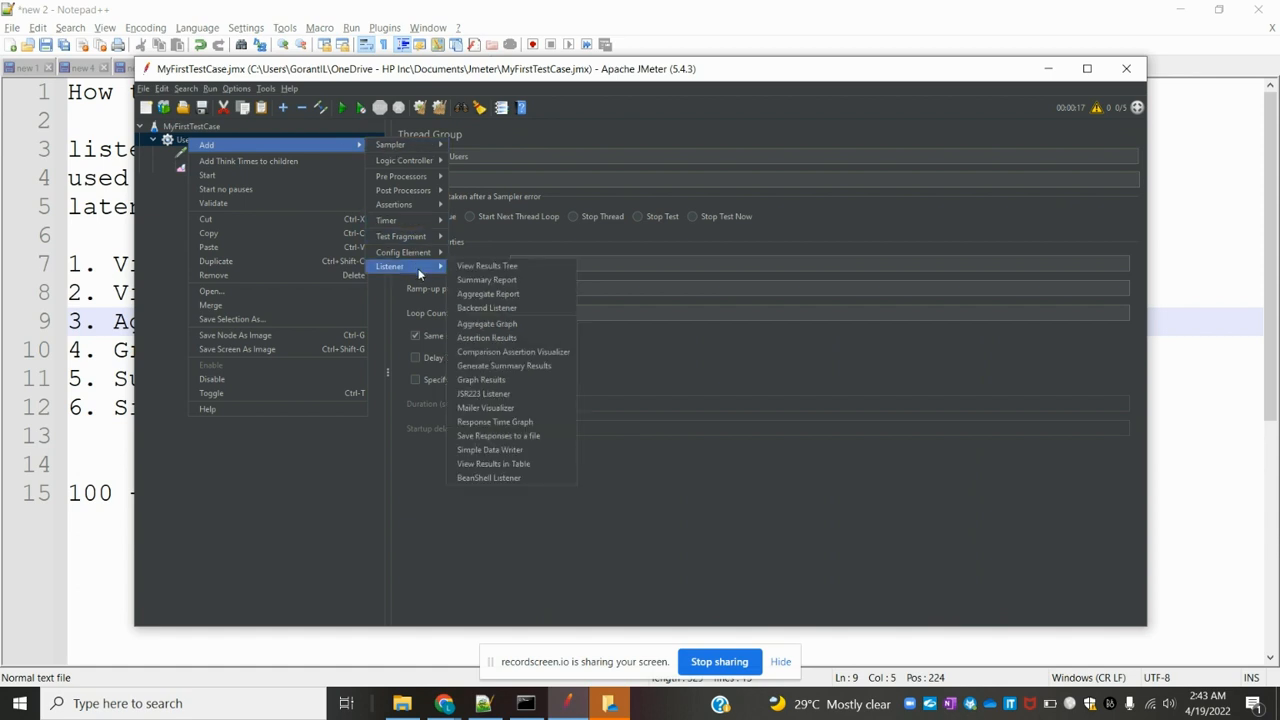
left_click(490, 266)
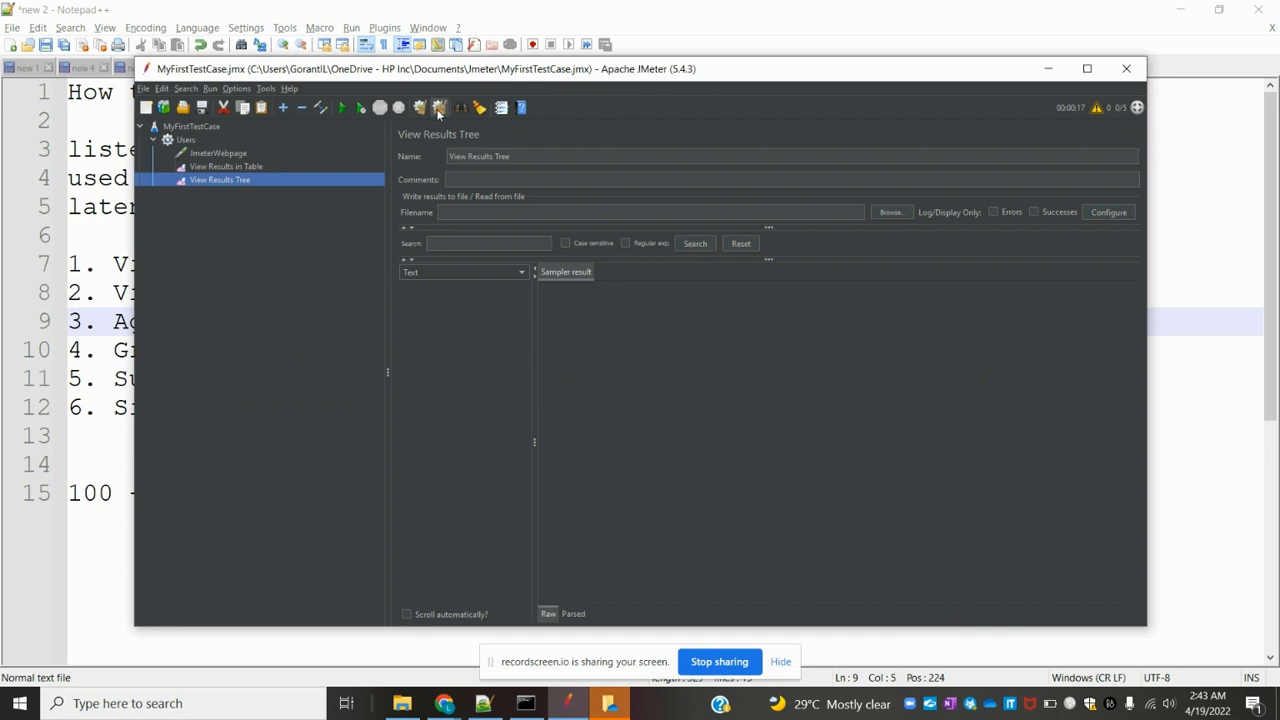
- Run the test and examine the first sample's result, request, response body and response headers in View Results Tree, comparing it with the results table
left_click(343, 108)
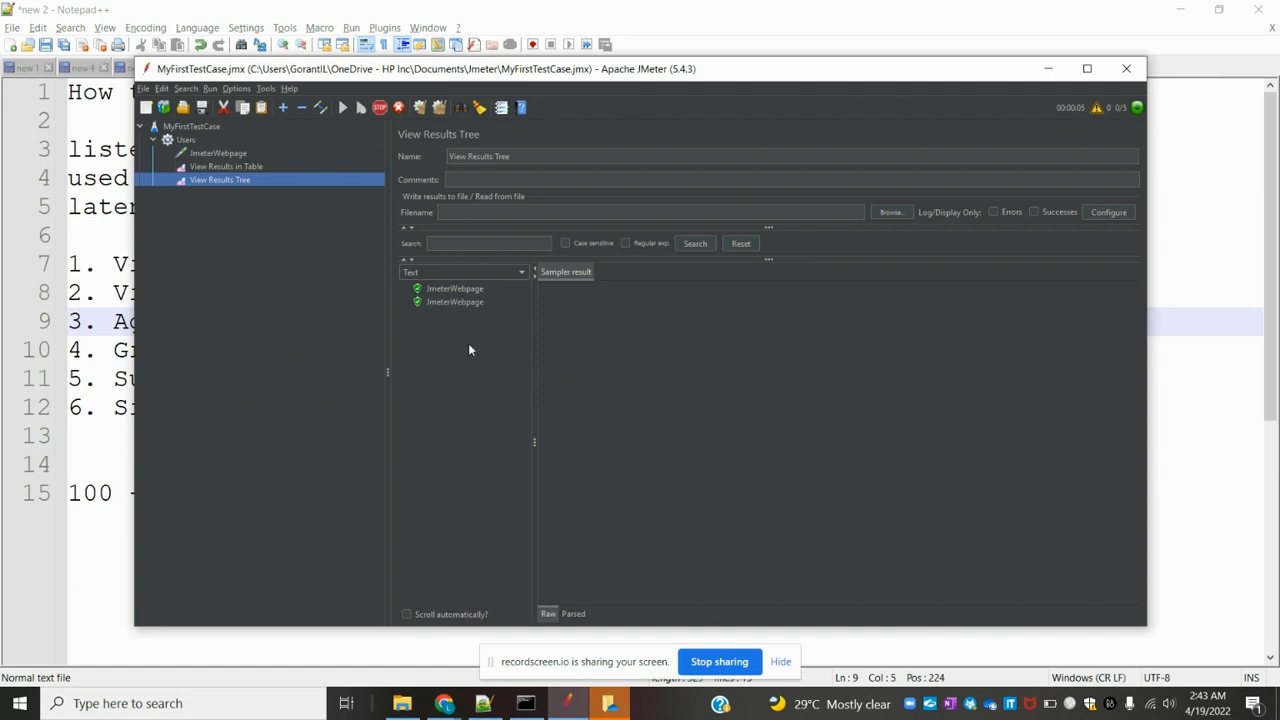
left_click(445, 290)
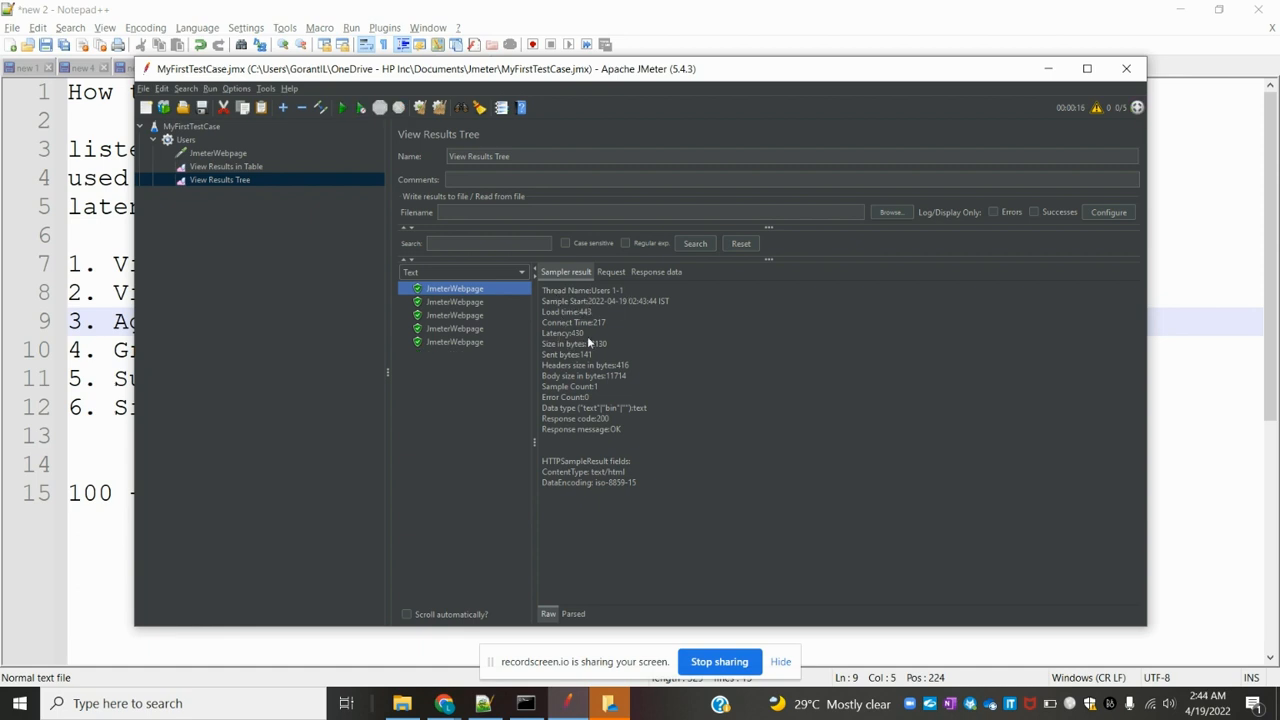
left_click(251, 169)
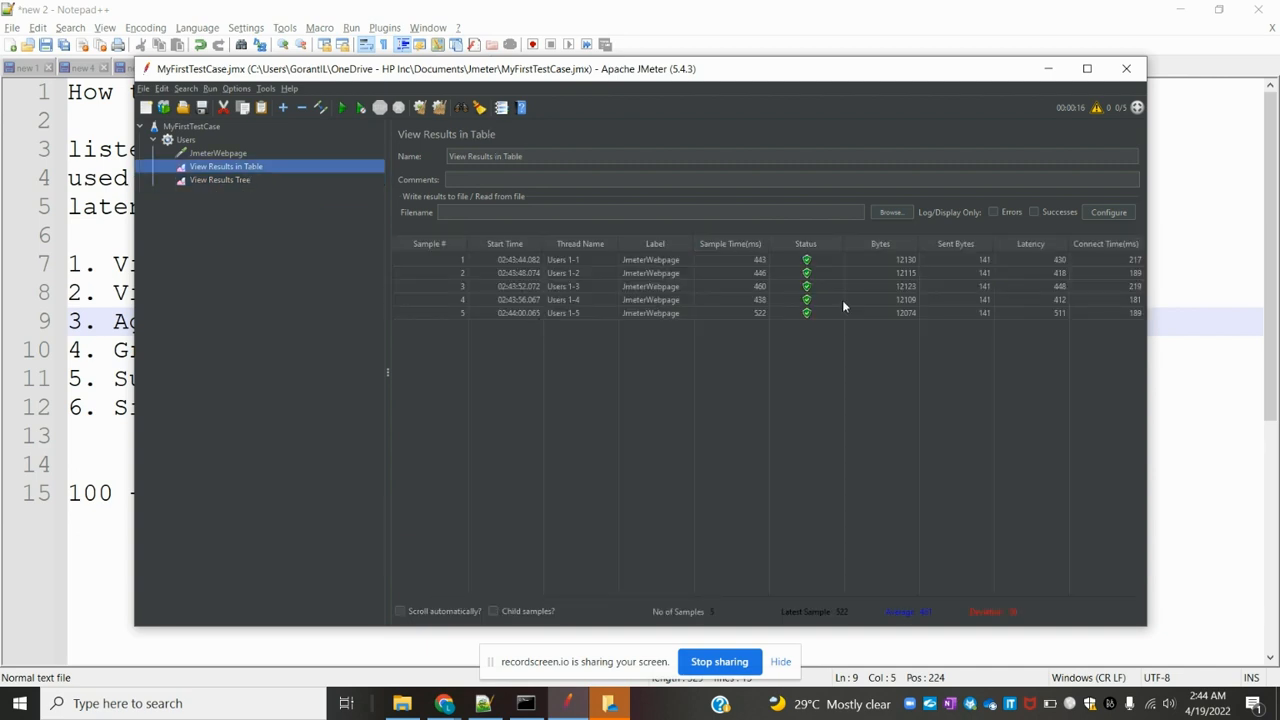
left_click(238, 182)
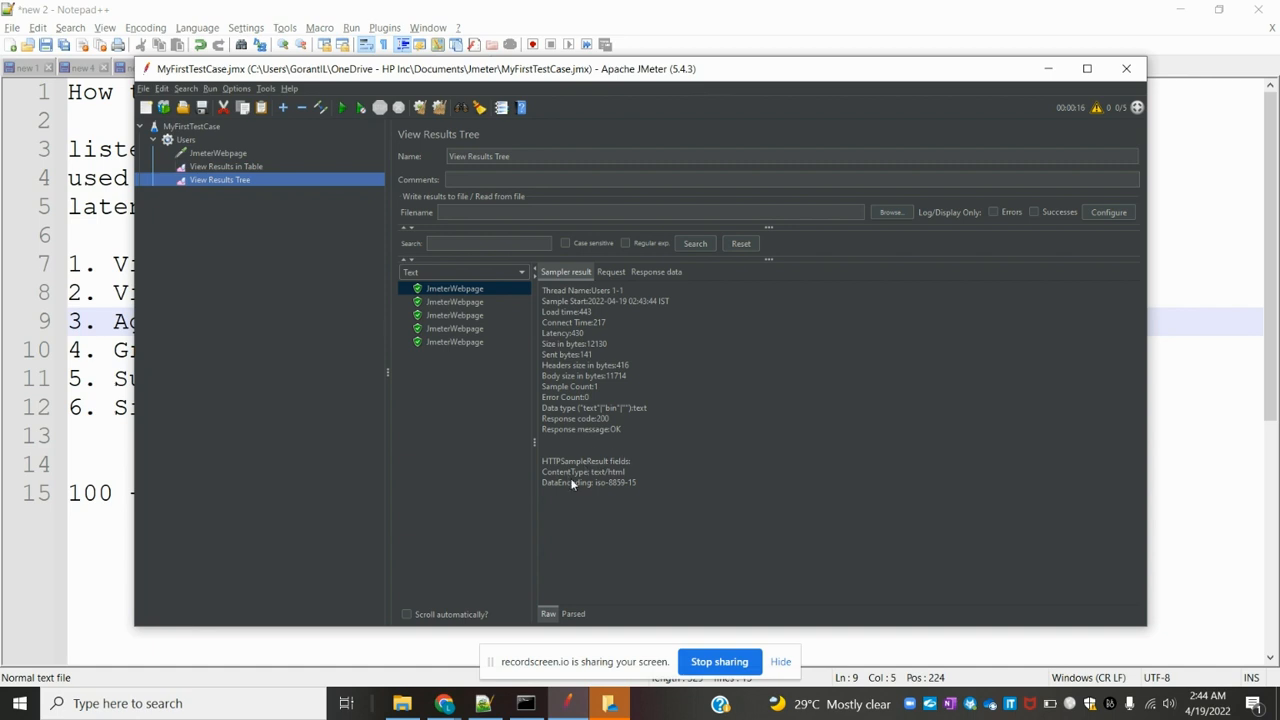
left_click(611, 273)
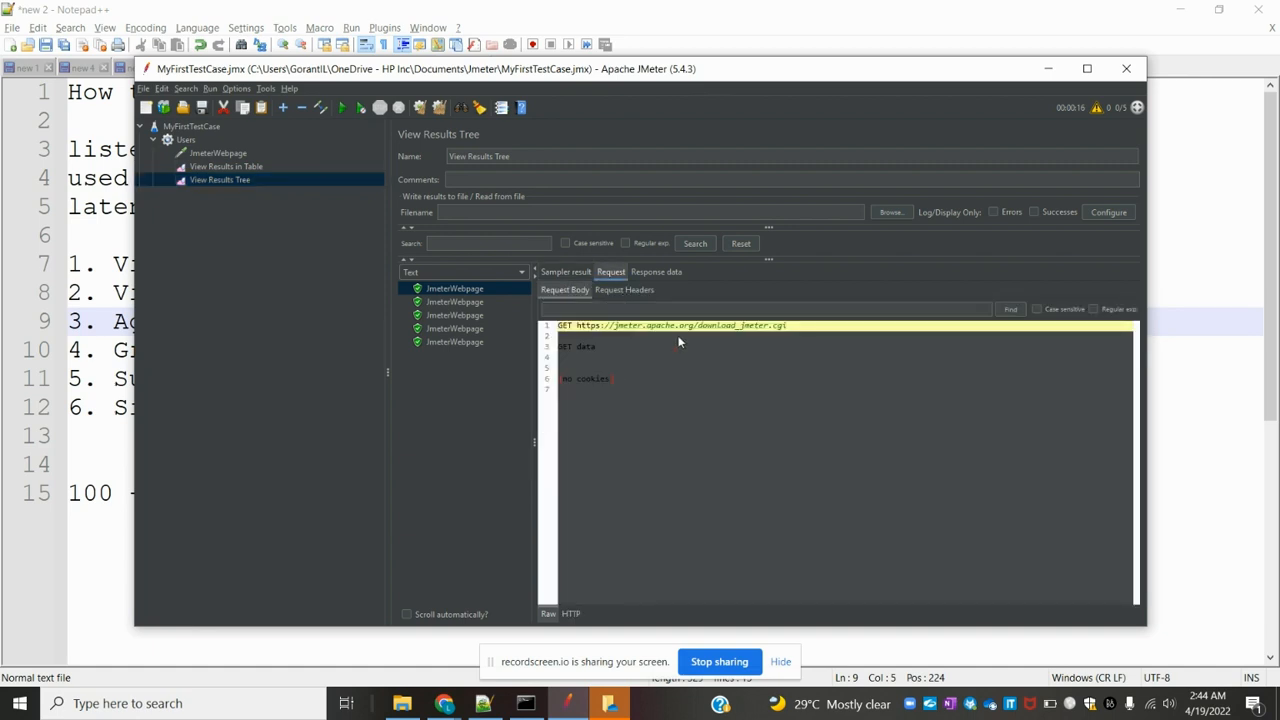
left_click(656, 274)
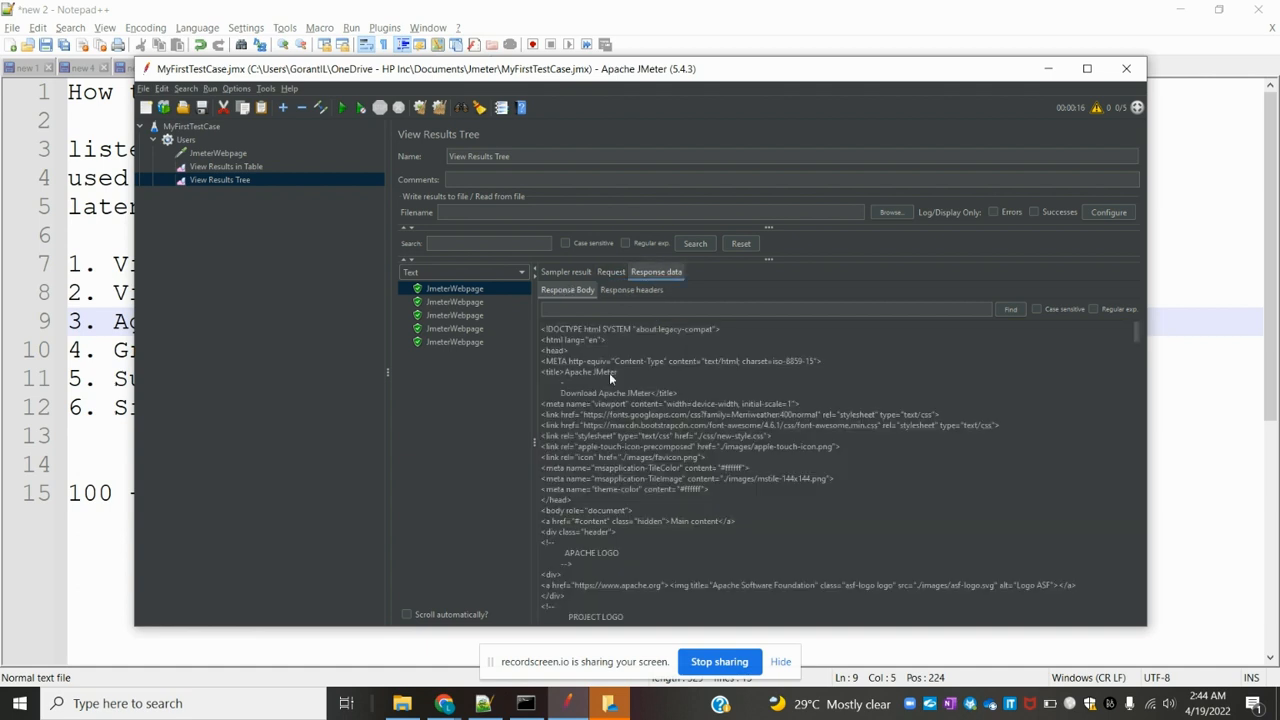
left_click(627, 291)
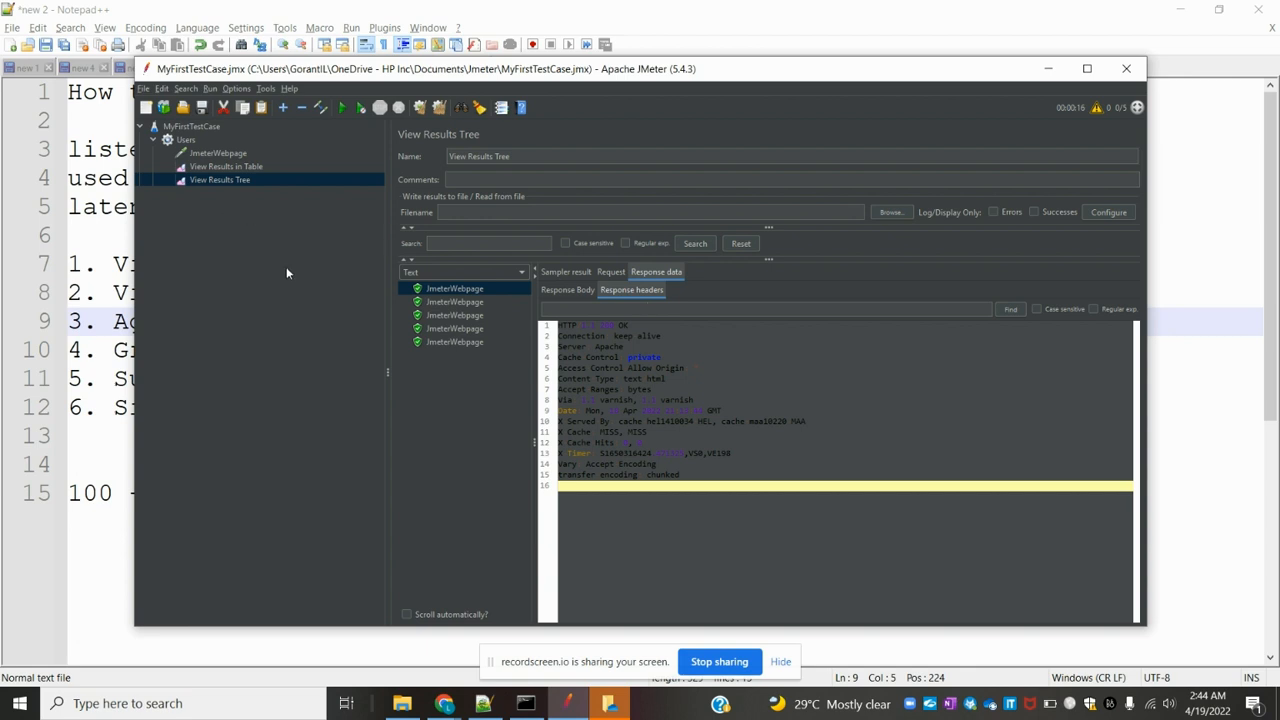
- Clear all recorded test results and check the listener list in the Notepad++ notes
left_click(440, 110)
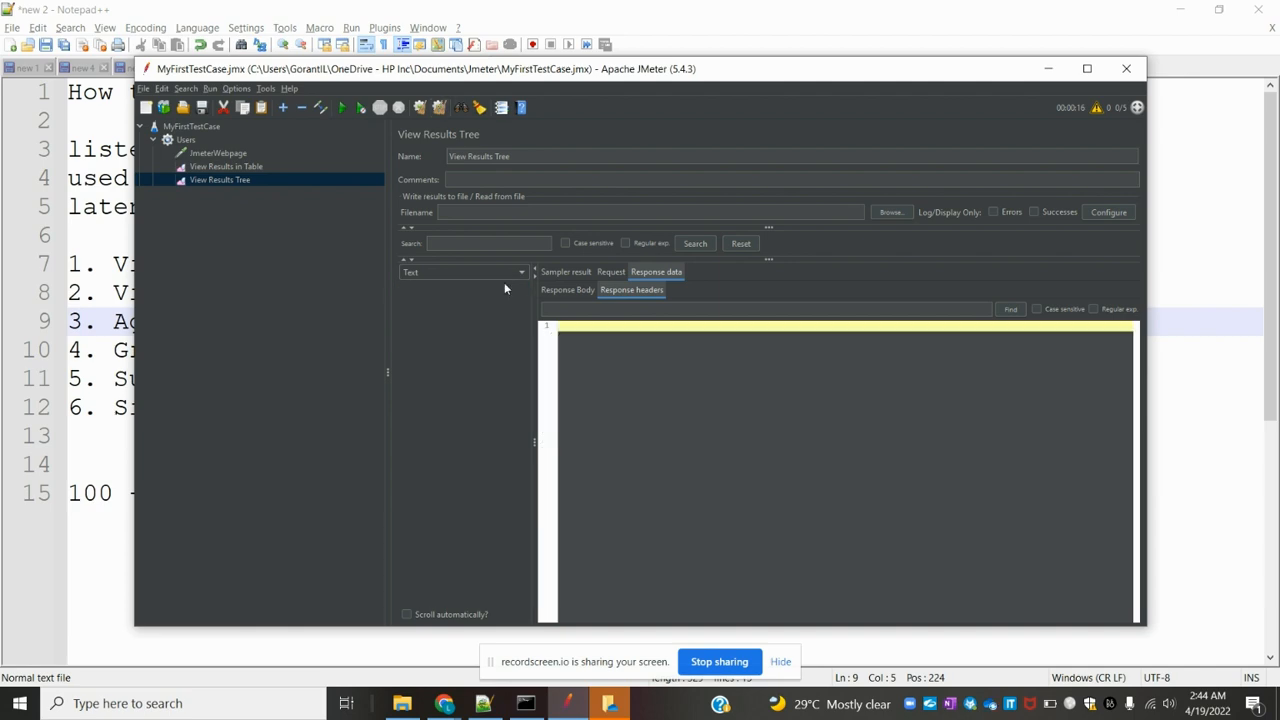
key("alt+Tab")
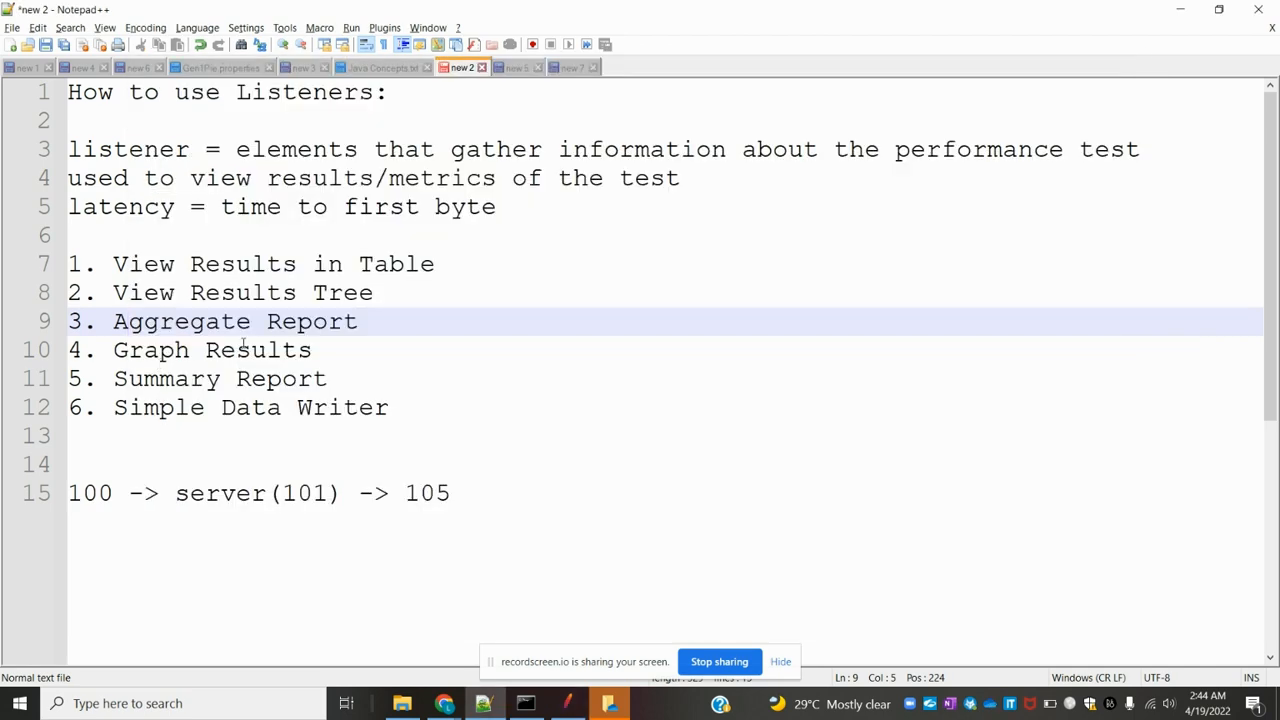
key("alt+Tab")
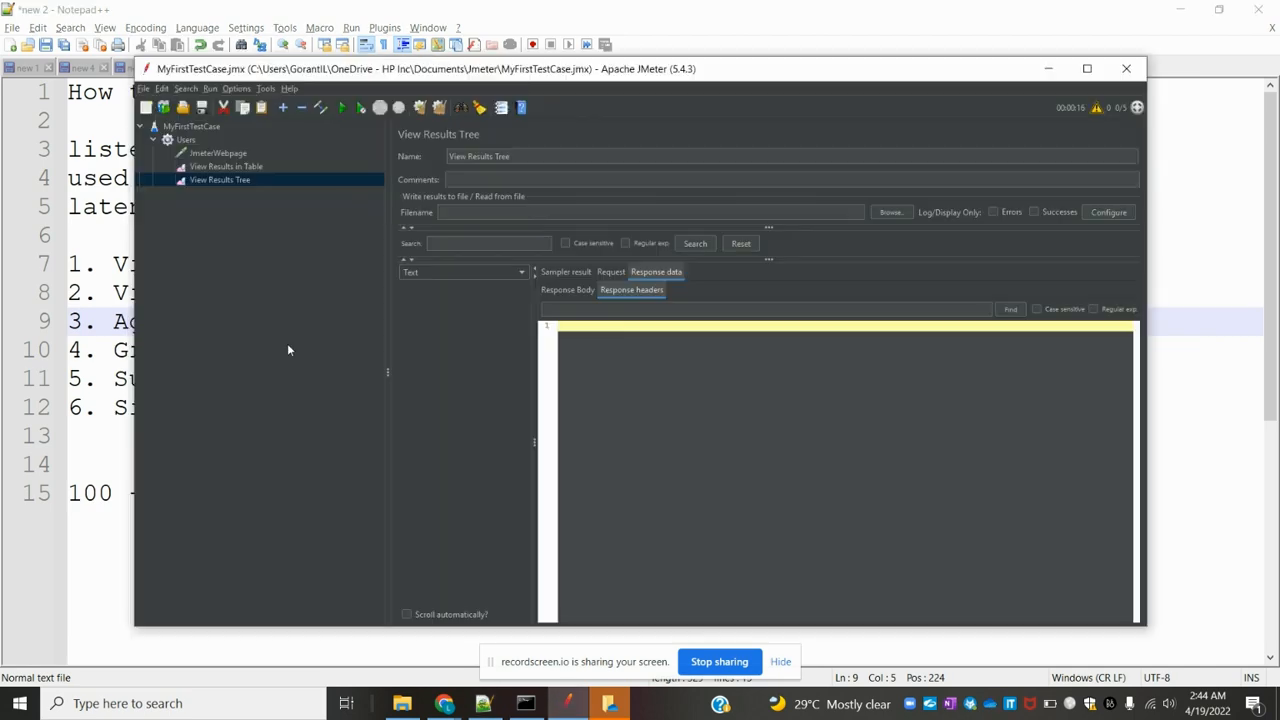
- Add an Aggregate Report listener to the Users thread group
left_click(189, 140)
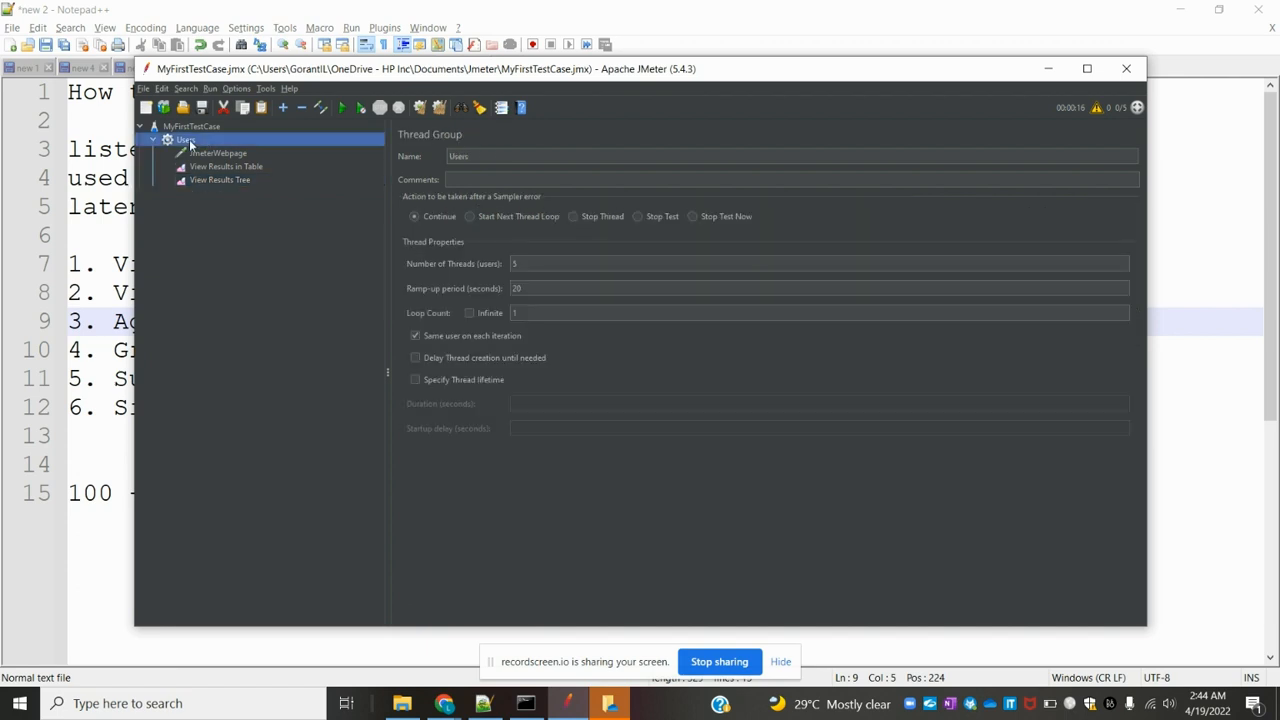
right_click(189, 139)
mouse_move(300, 147)
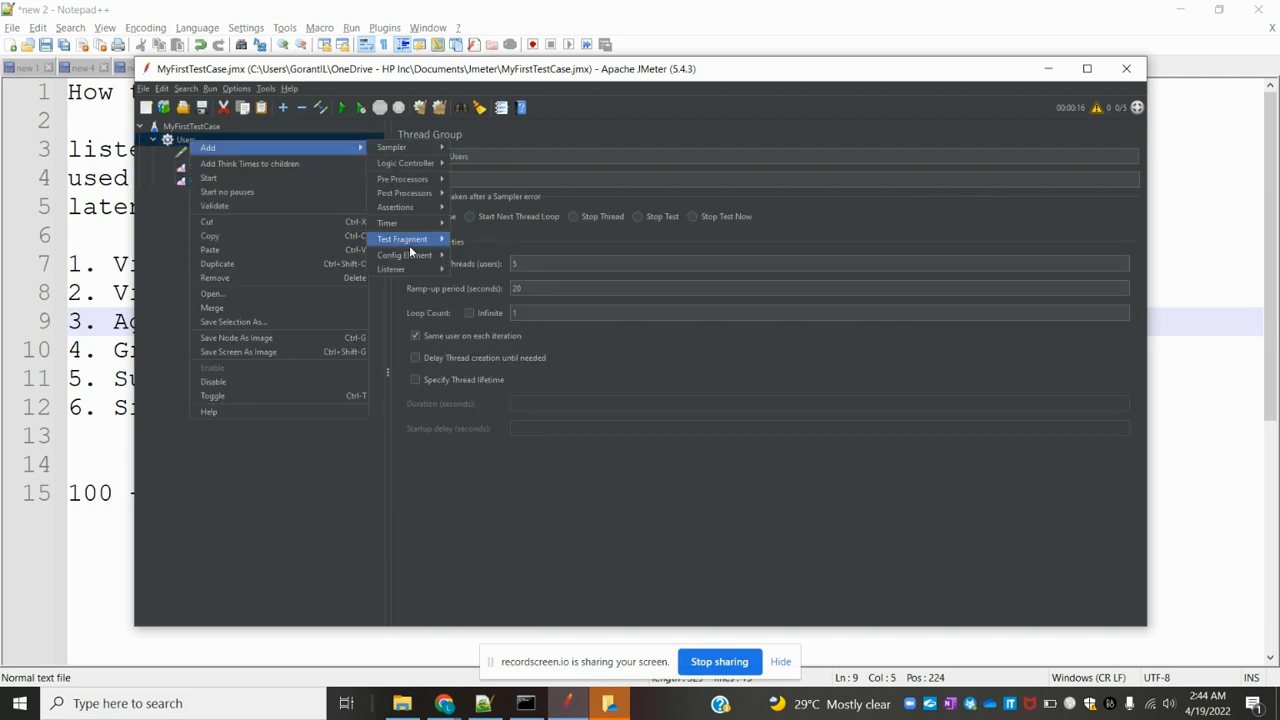
mouse_move(421, 273)
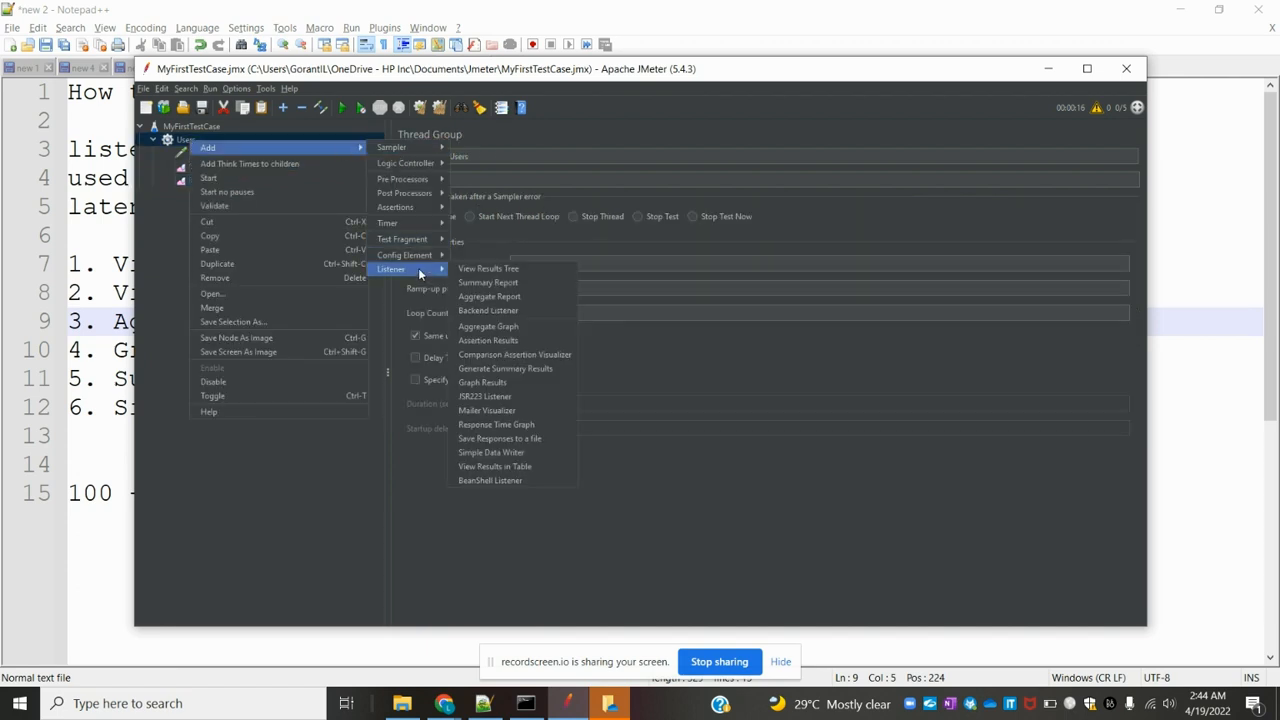
left_click(503, 298)
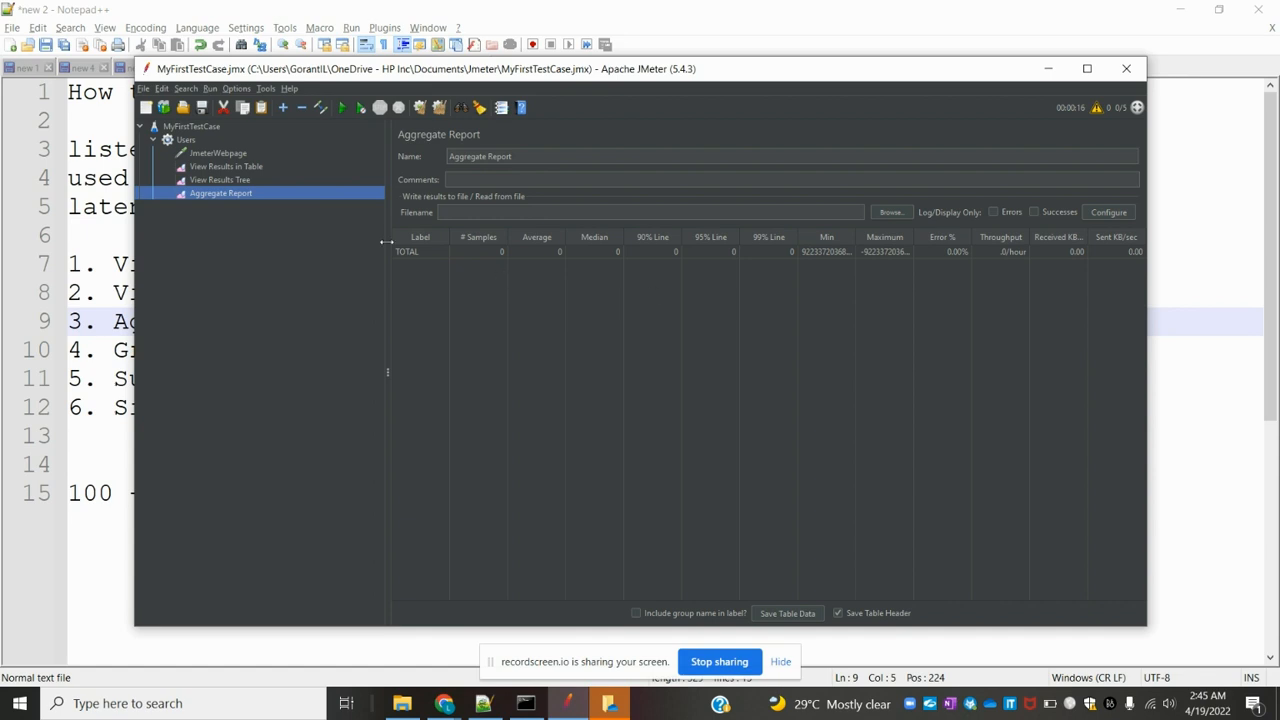
left_click(186, 141)
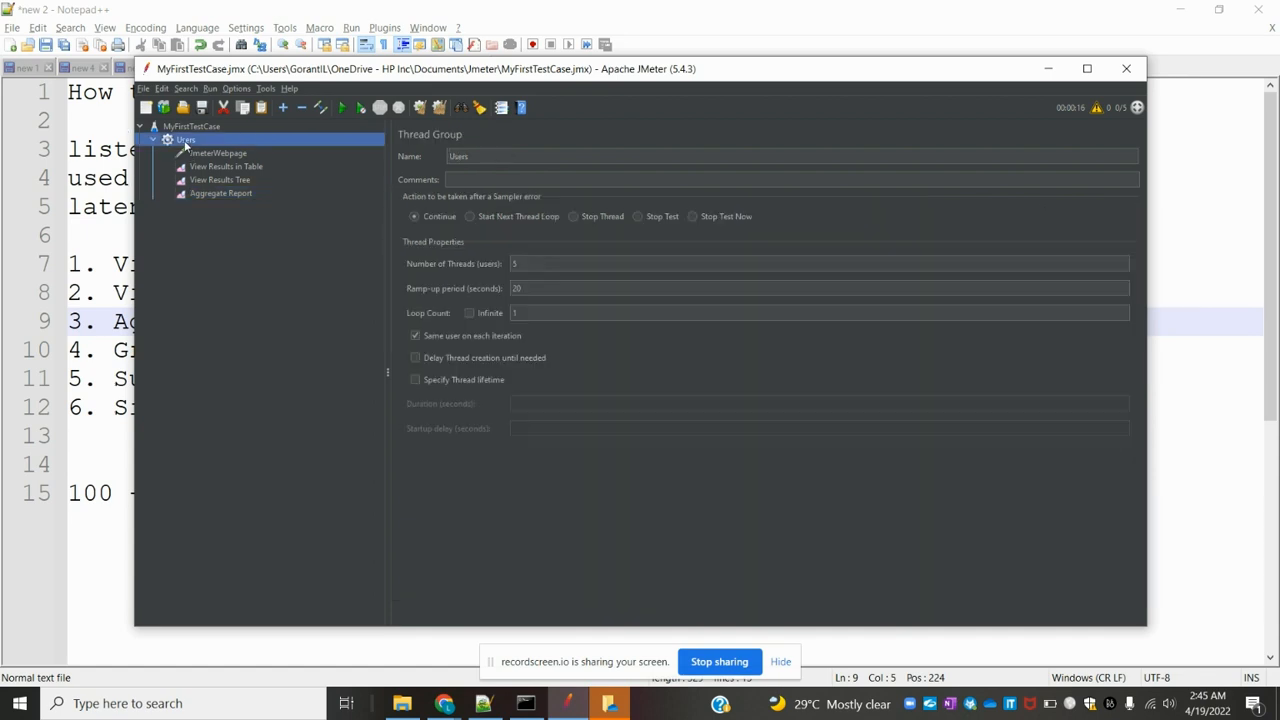
right_click(186, 141)
mouse_move(329, 150)
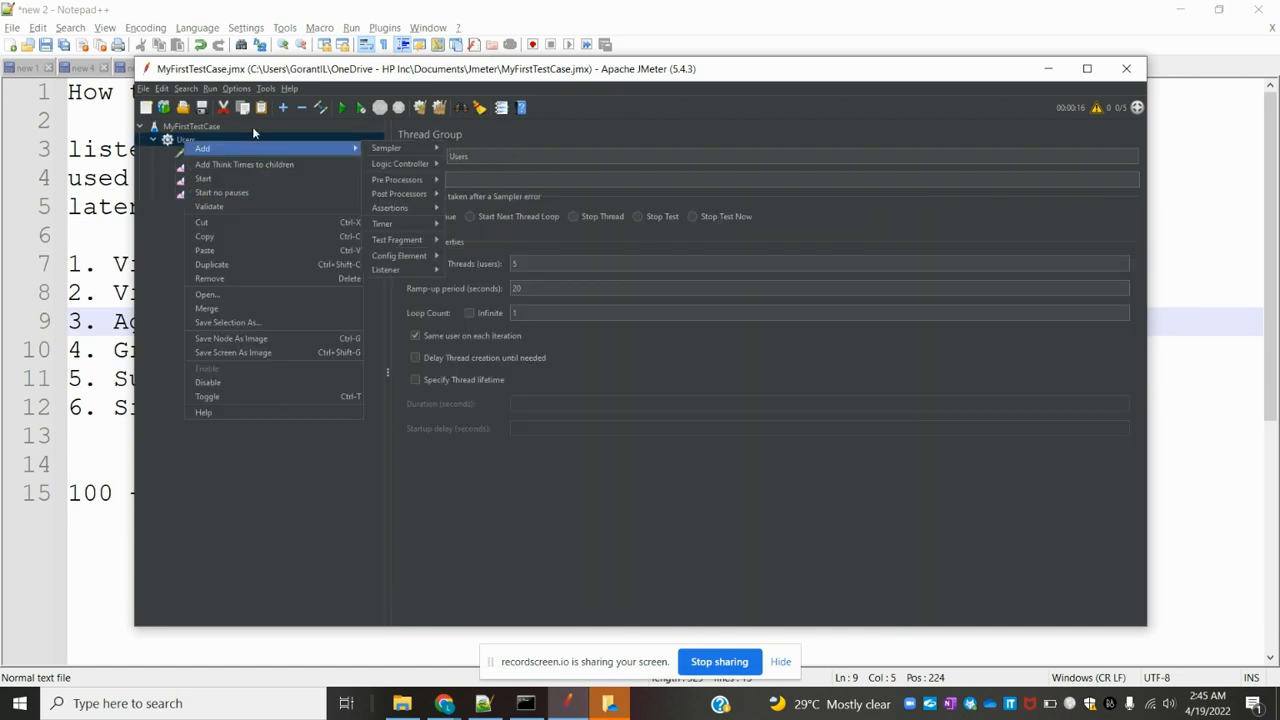
- Run the test and review the Aggregate Report columns, comparing them with View Results Tree and View Results in Table
left_click(342, 108)
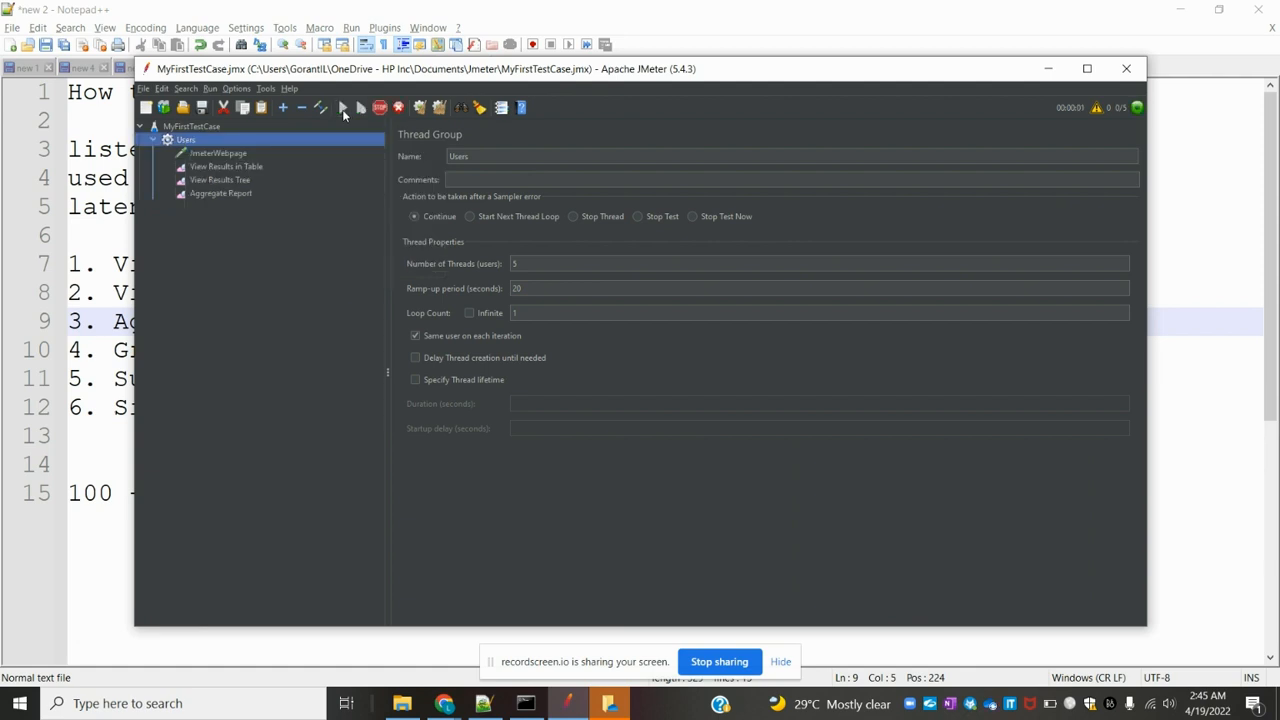
left_click(226, 194)
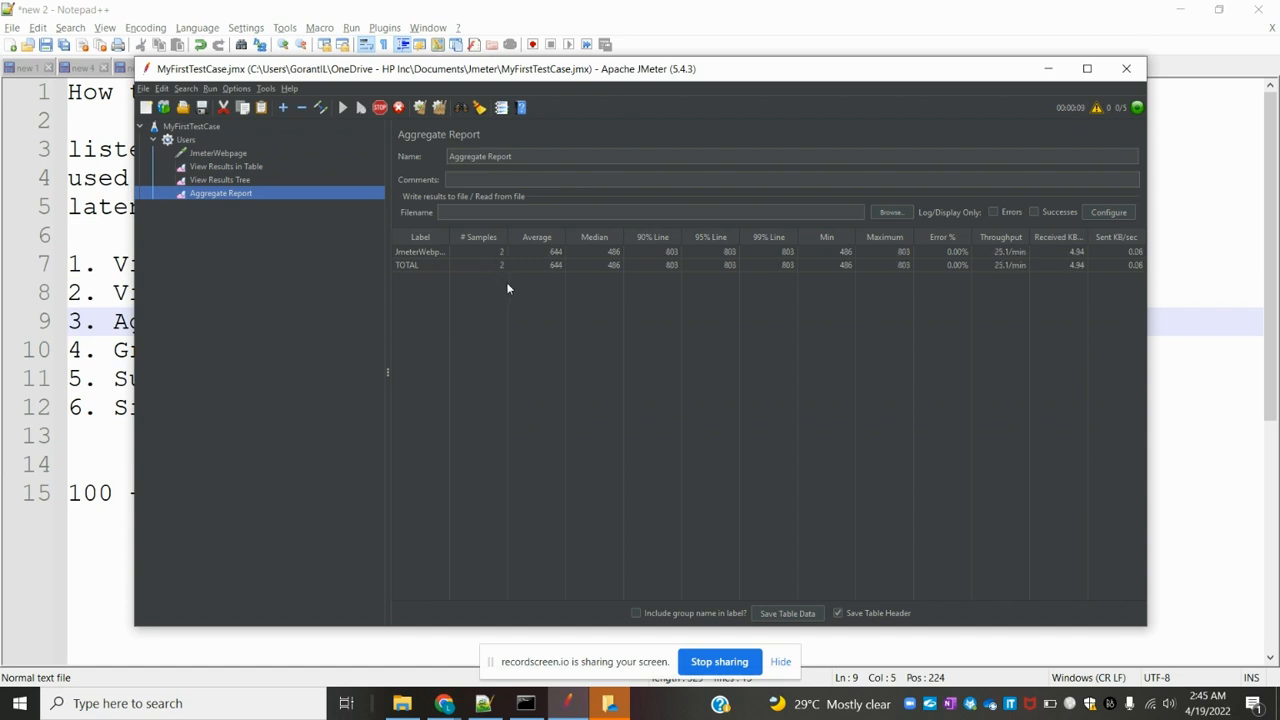
left_click(221, 181)
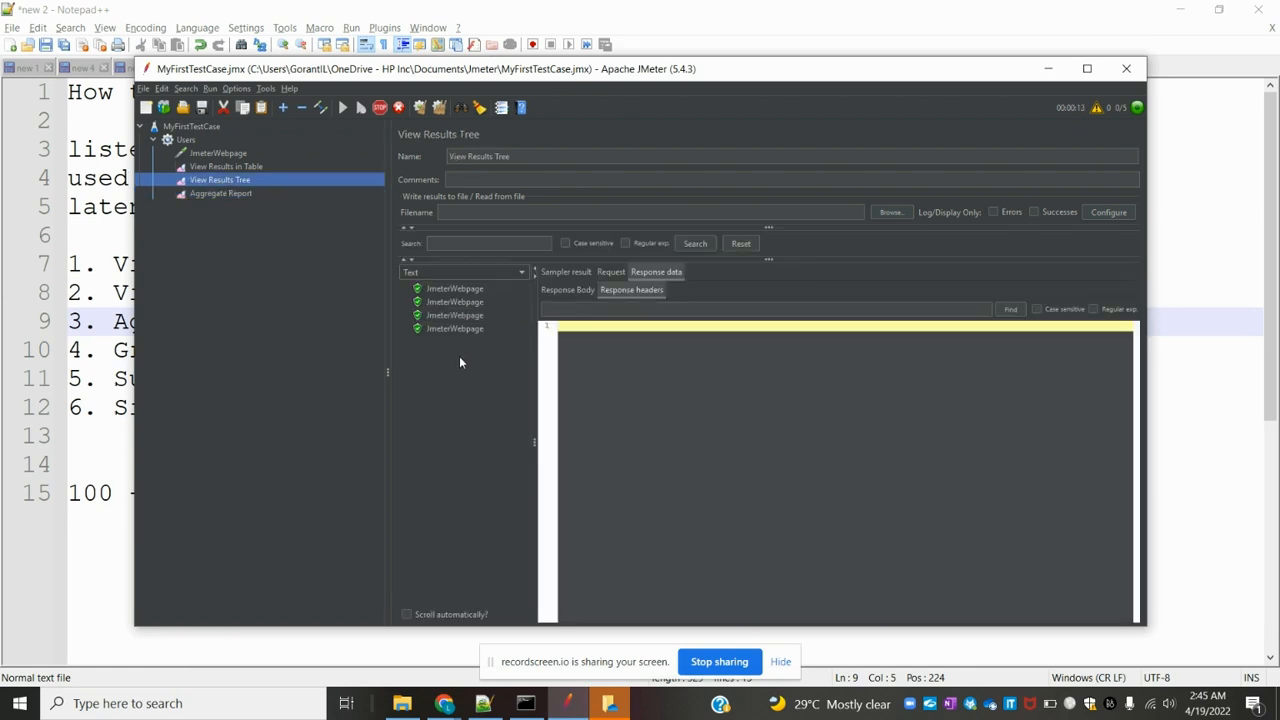
key("Up")
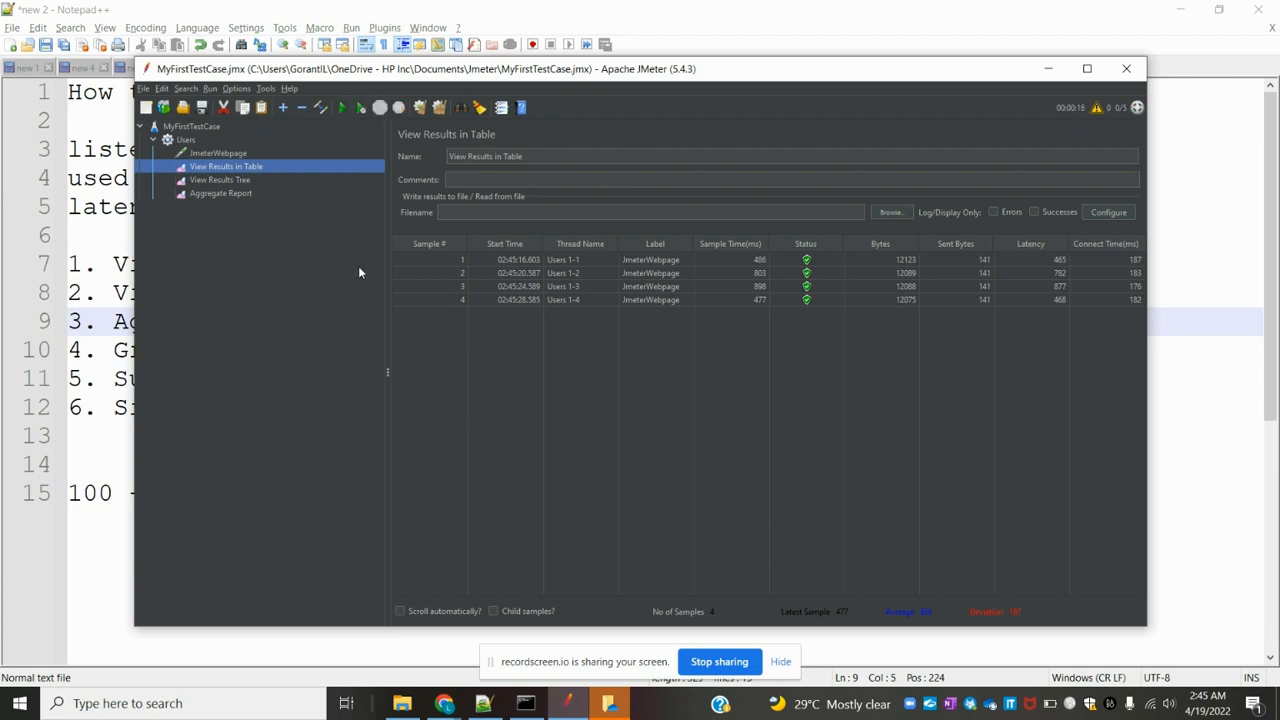
left_click(219, 193)
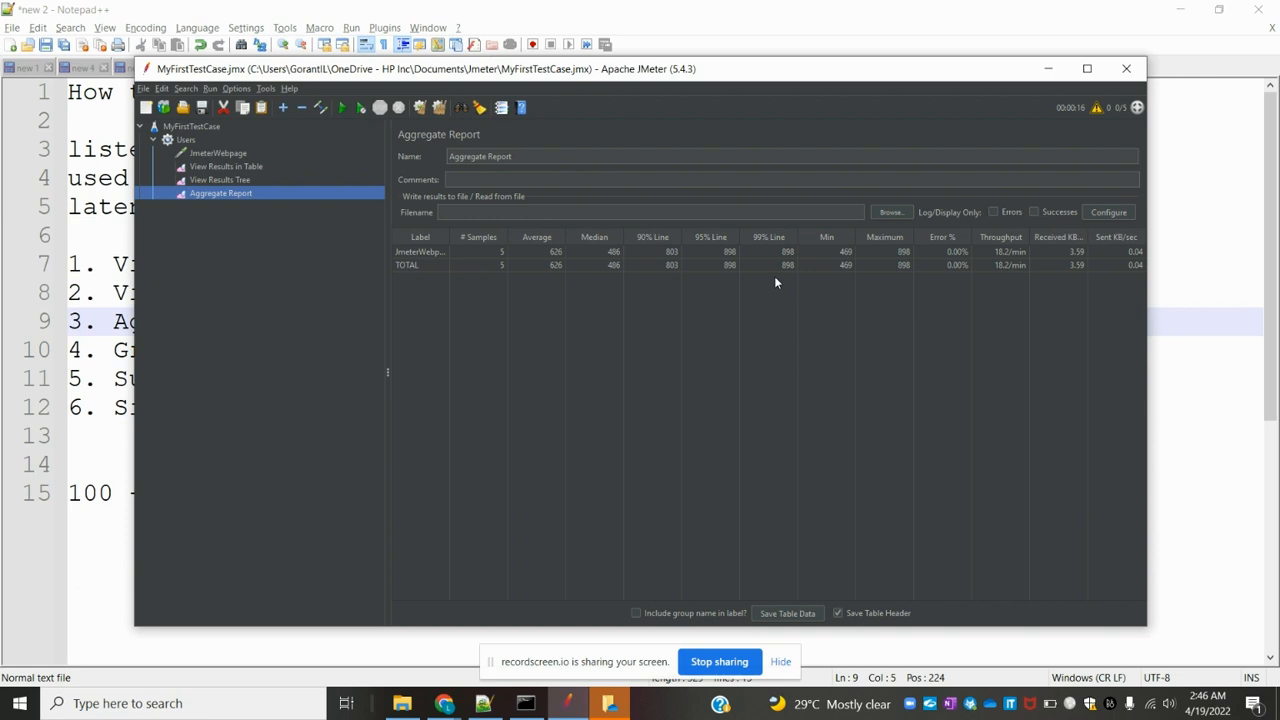
- Check the listener list in the Notepad++ notes, and back in JMeter add a Summary Report listener to the Users thread group
left_click(118, 405)
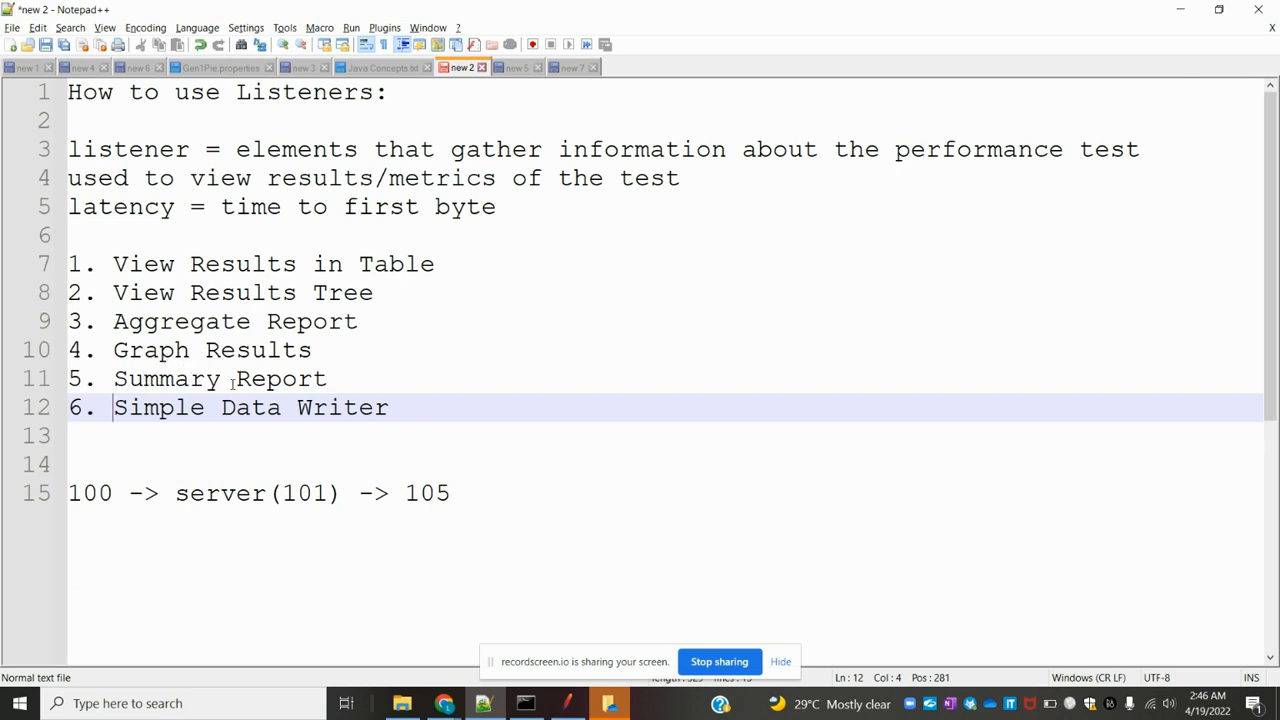
key("alt+Tab")
left_click(185, 141)
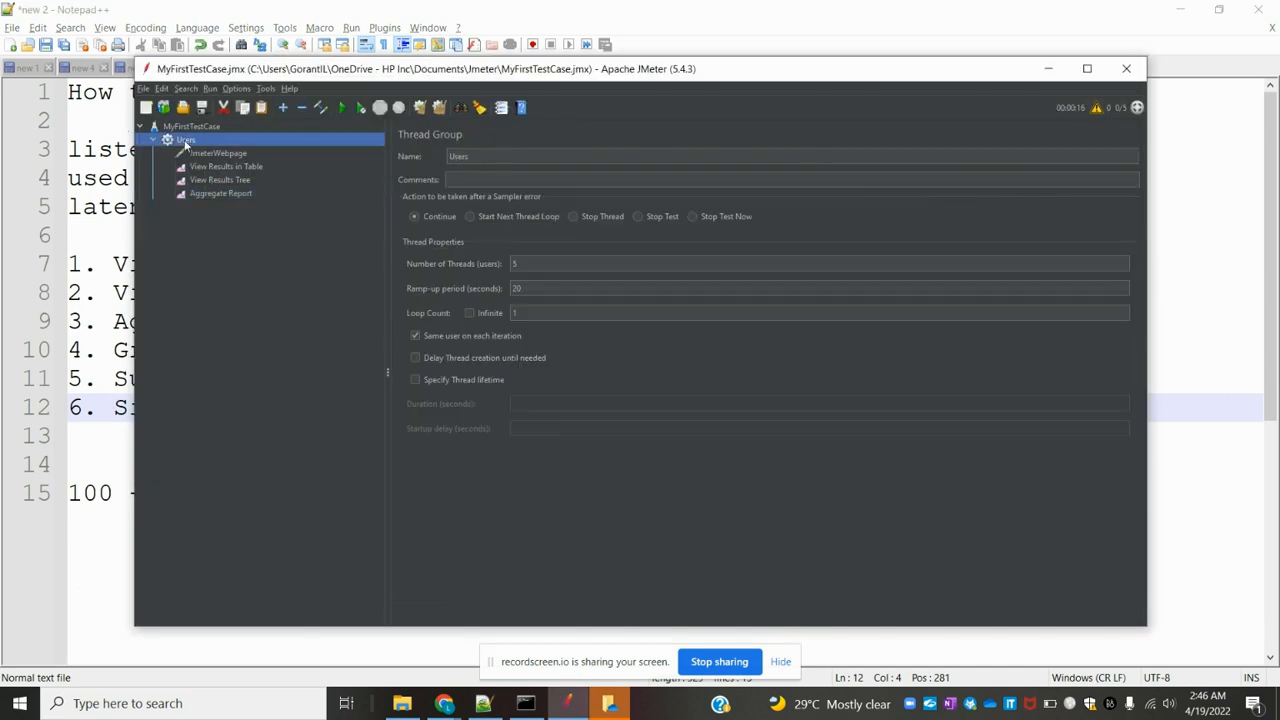
right_click(185, 142)
mouse_move(288, 144)
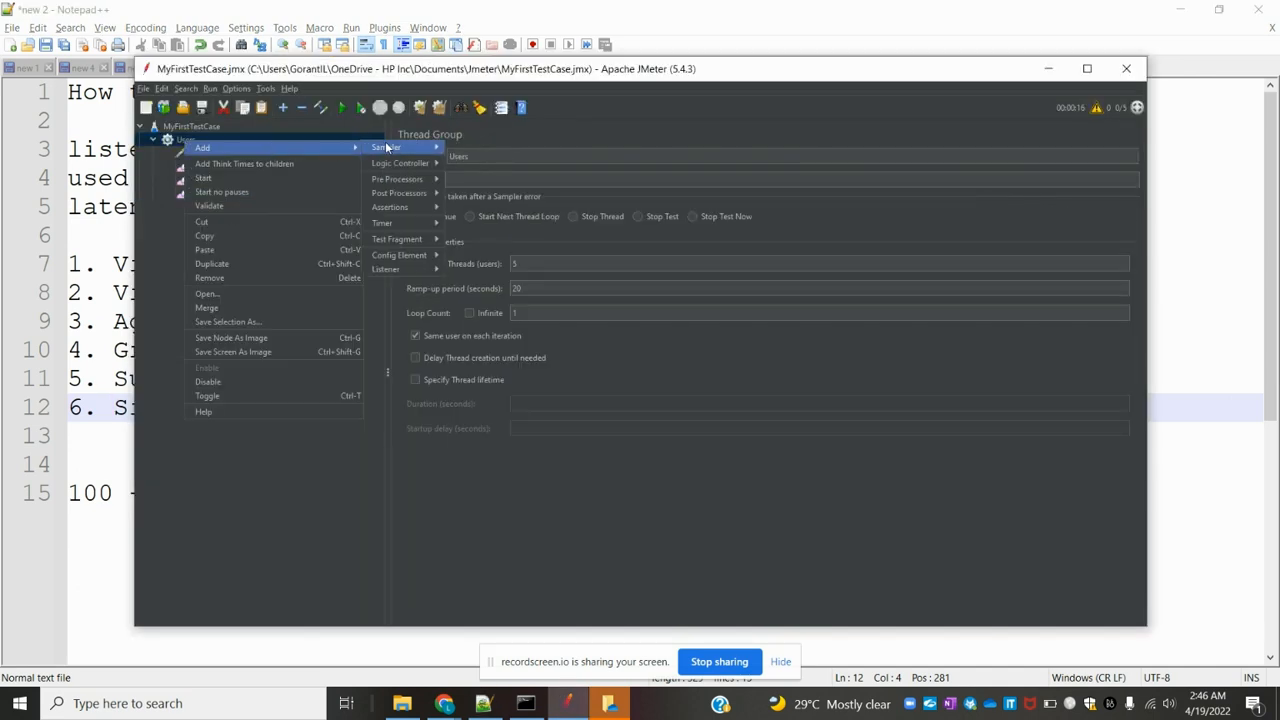
mouse_move(414, 270)
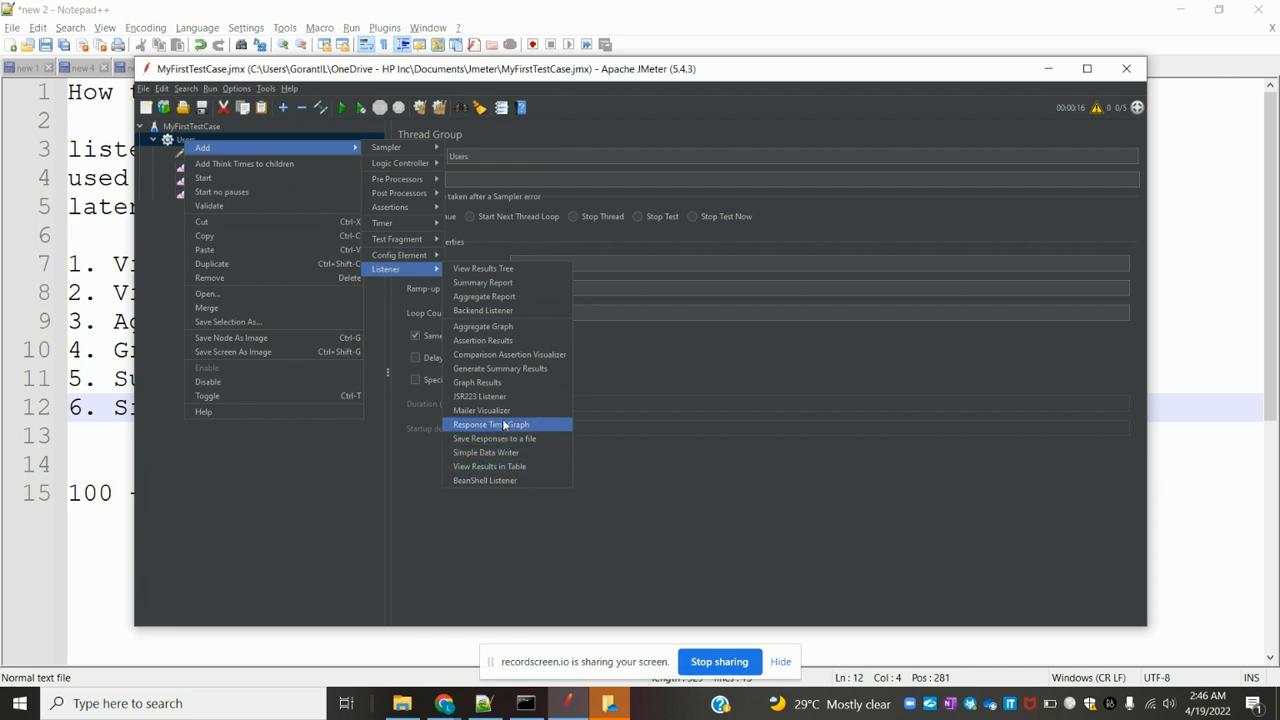
left_click(492, 284)
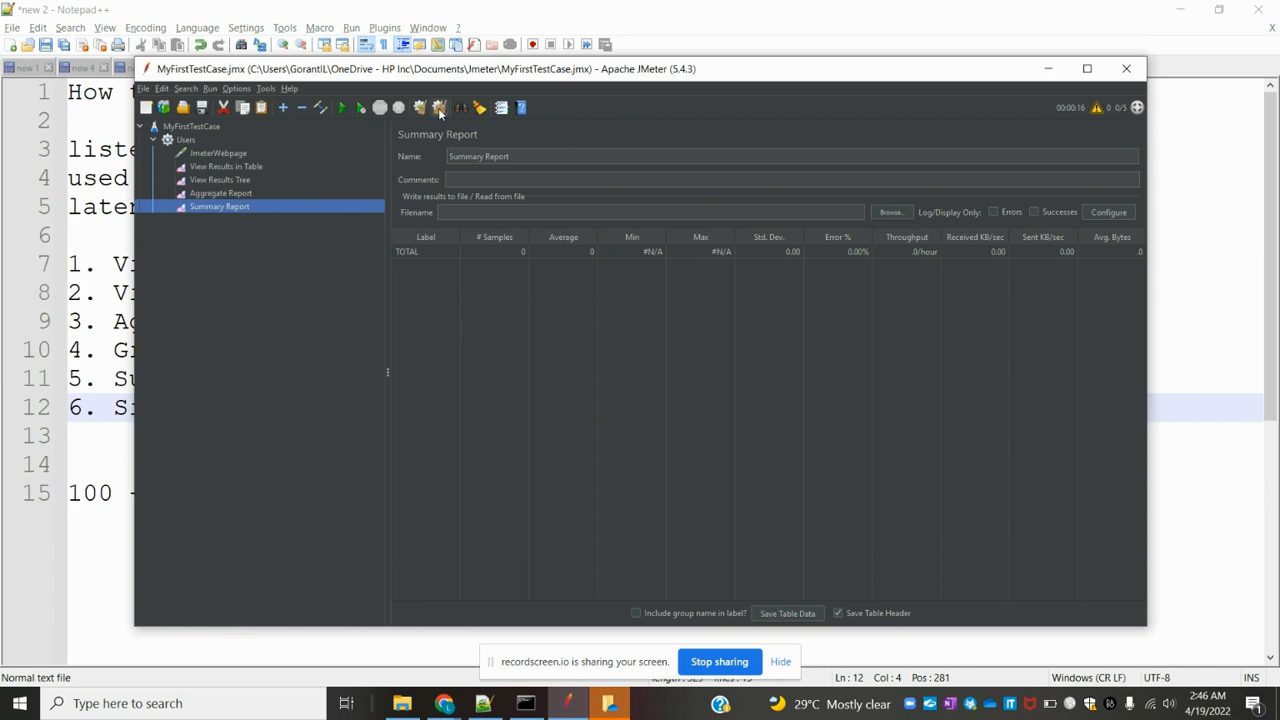
- Run the test with previous results cleared and compare the Summary Report columns with the Aggregate Report
left_click(341, 113)
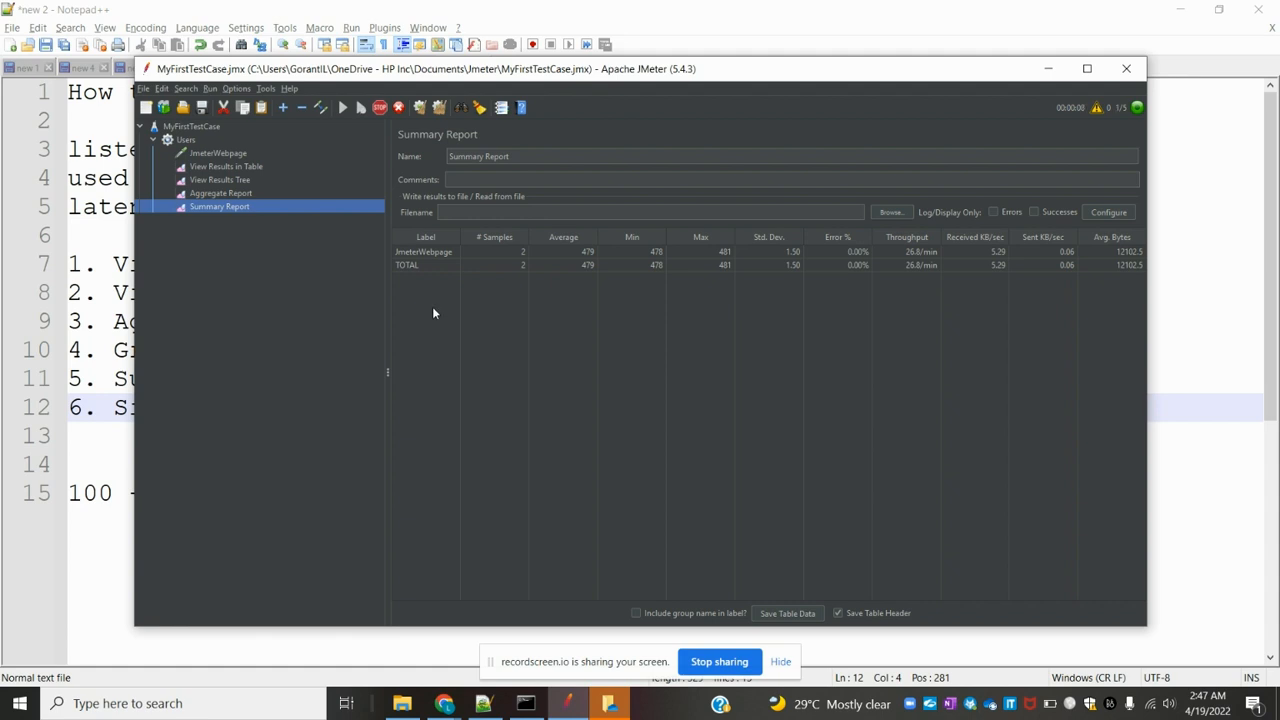
left_click(222, 194)
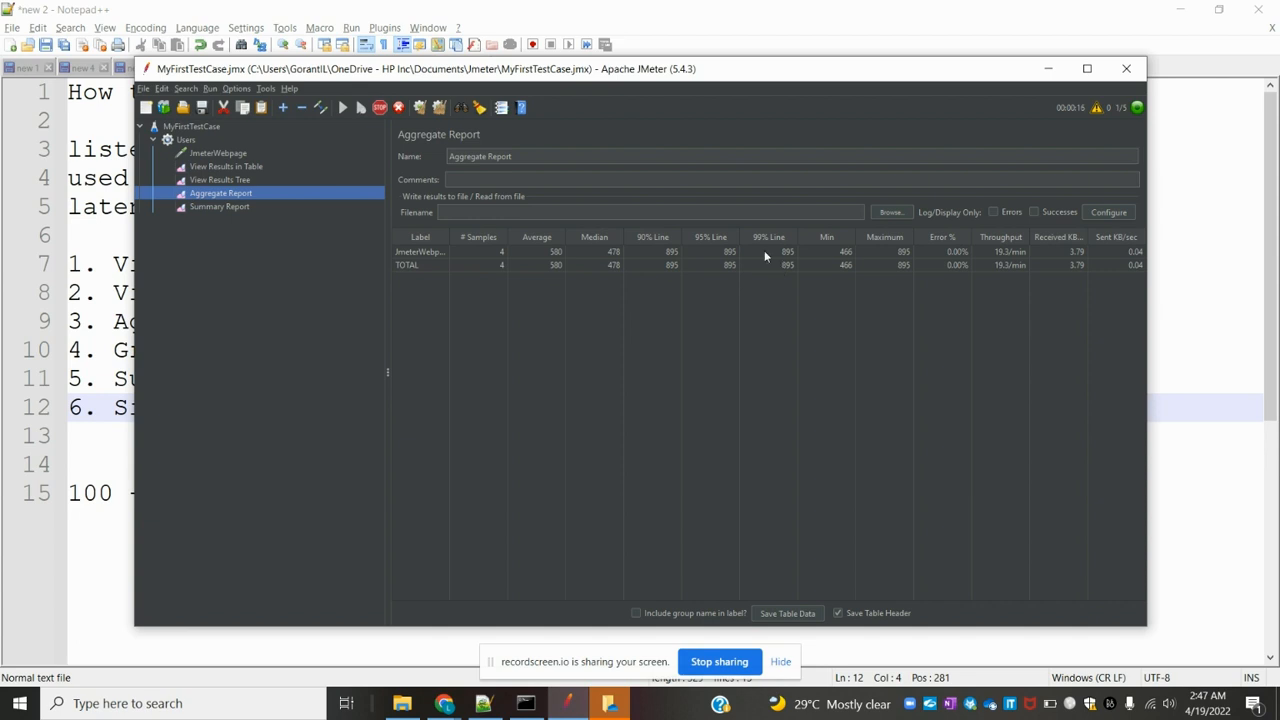
left_click(234, 208)
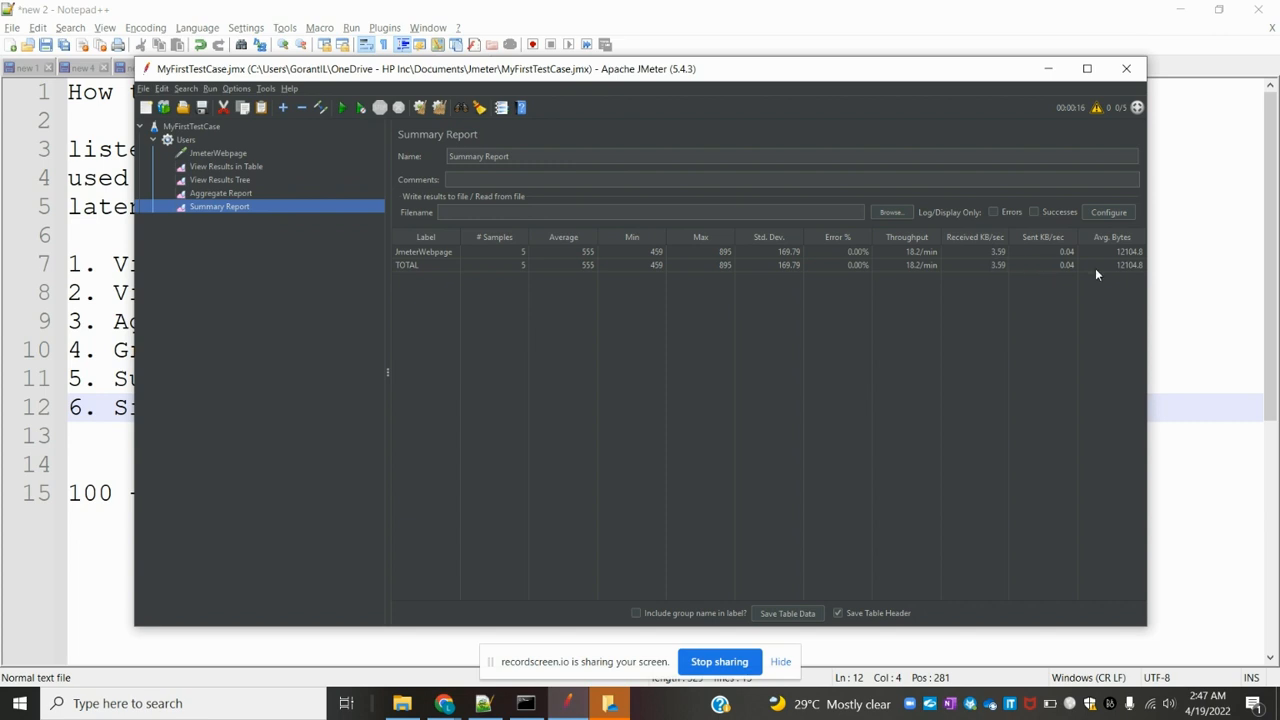
left_click(240, 196)
left_click(237, 207)
- Inspect the results file name setting in Summary Report, Aggregate Report, View Results Tree and View Results in Table
left_click(630, 215)
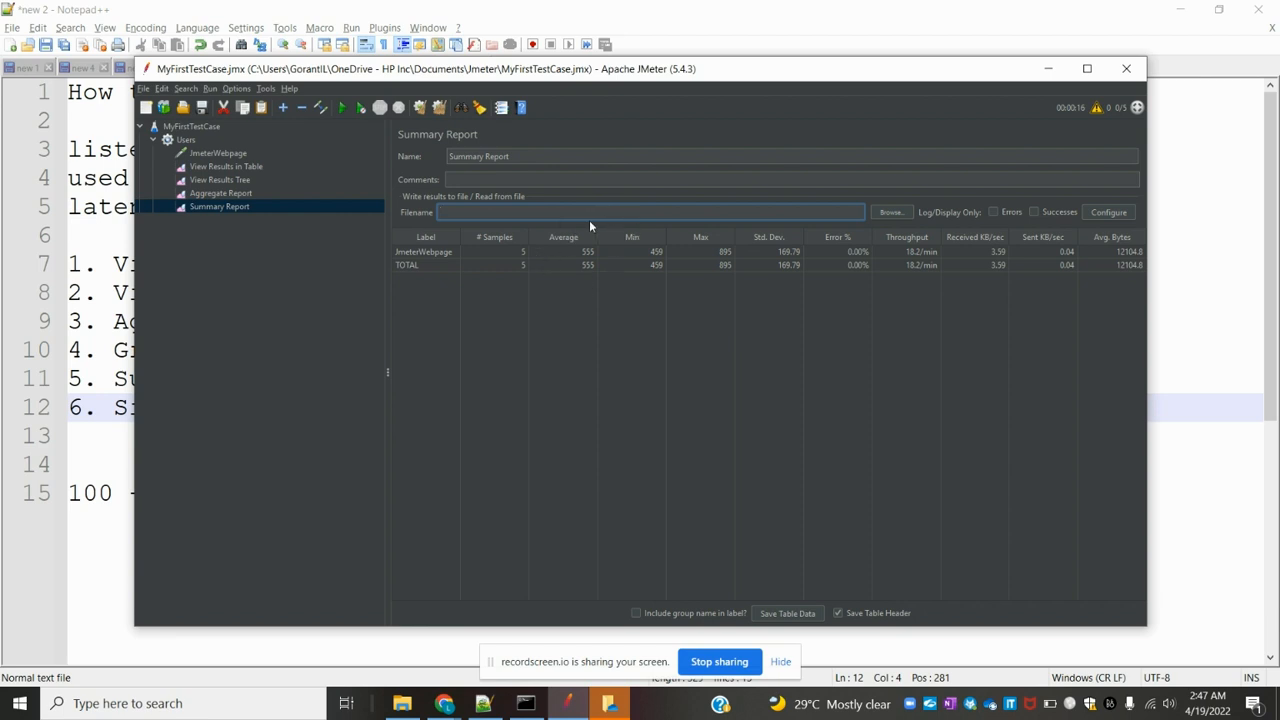
left_click(225, 193)
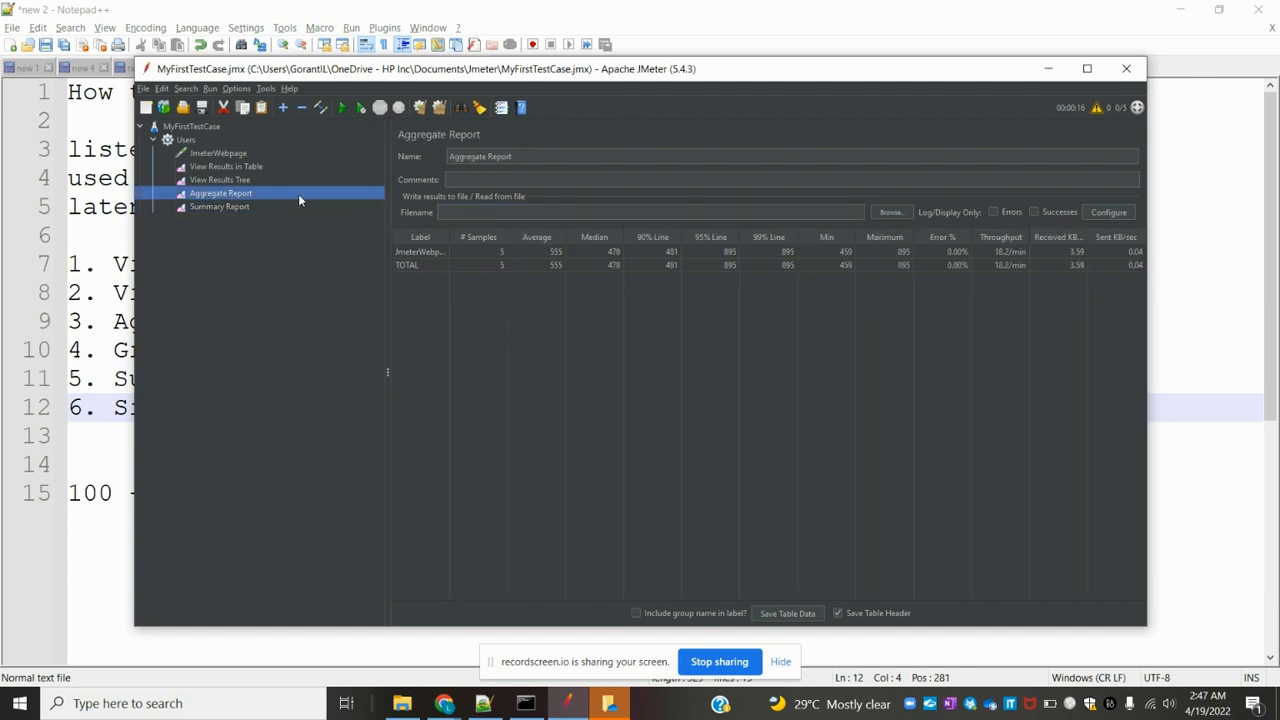
left_click(227, 181)
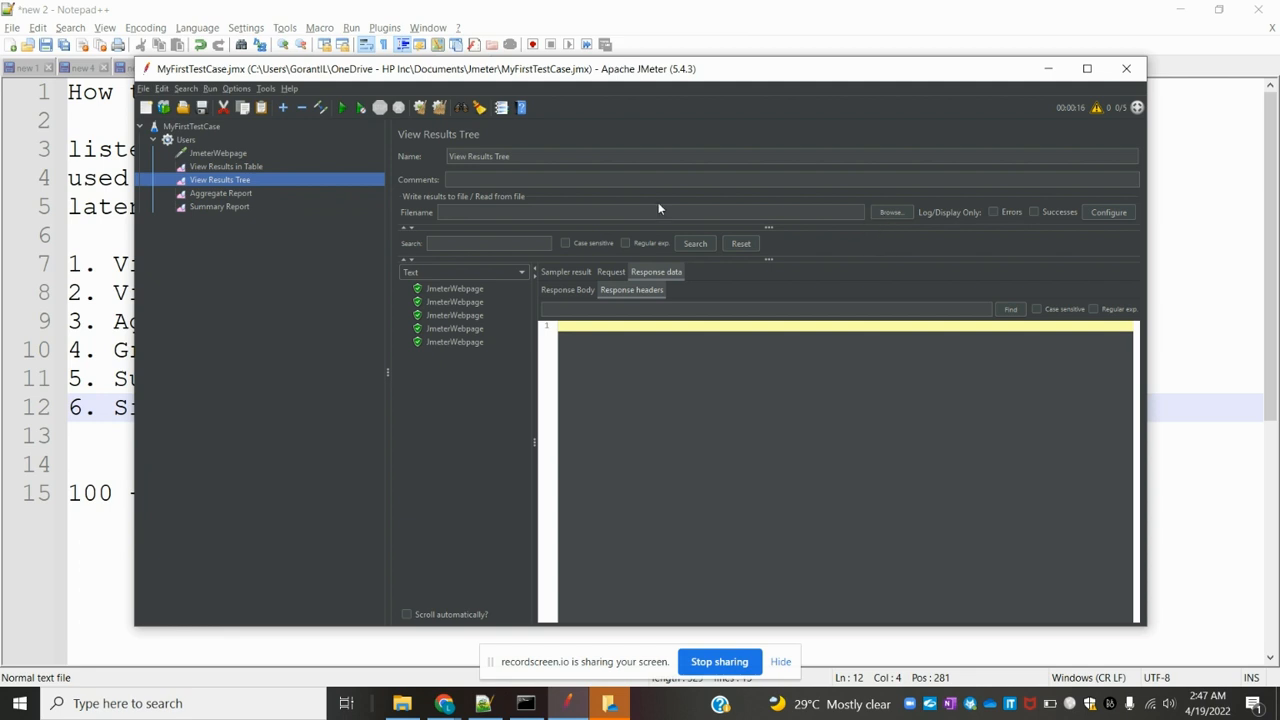
left_click(251, 168)
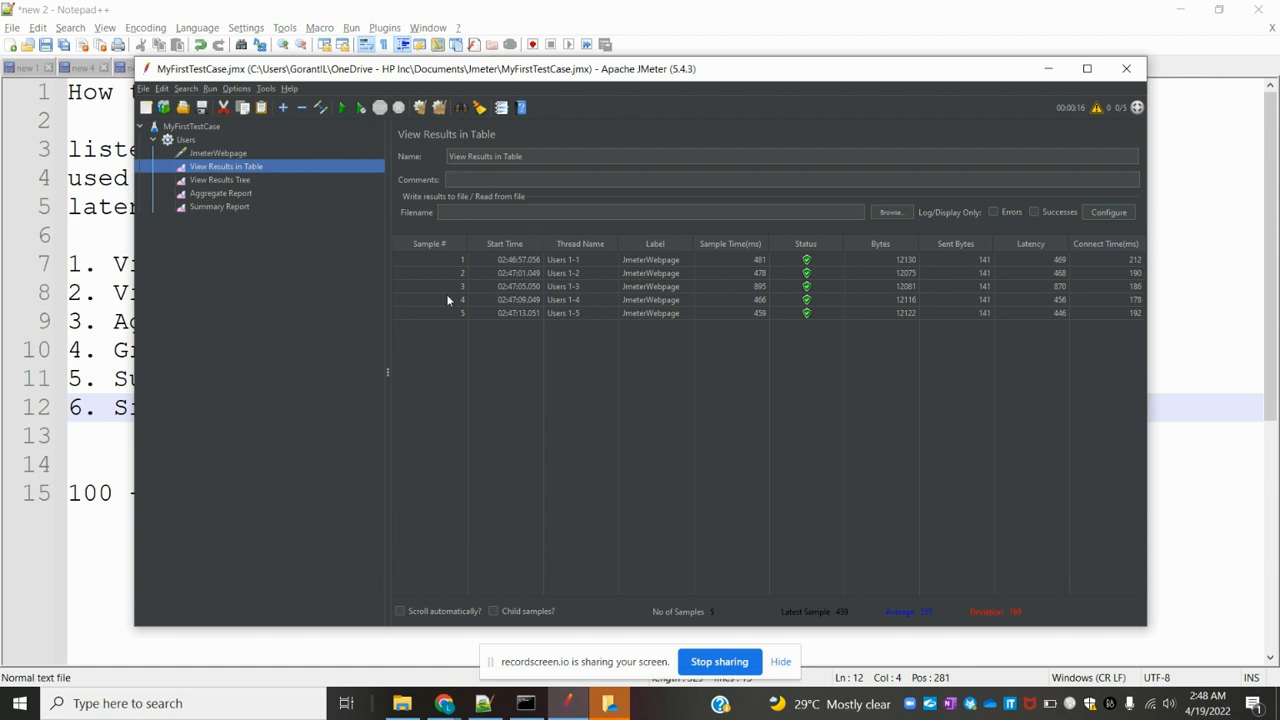
- Check the Summary Report entry in the Notepad++ notes, and back in JMeter clear all recorded test results
left_click(113, 380)
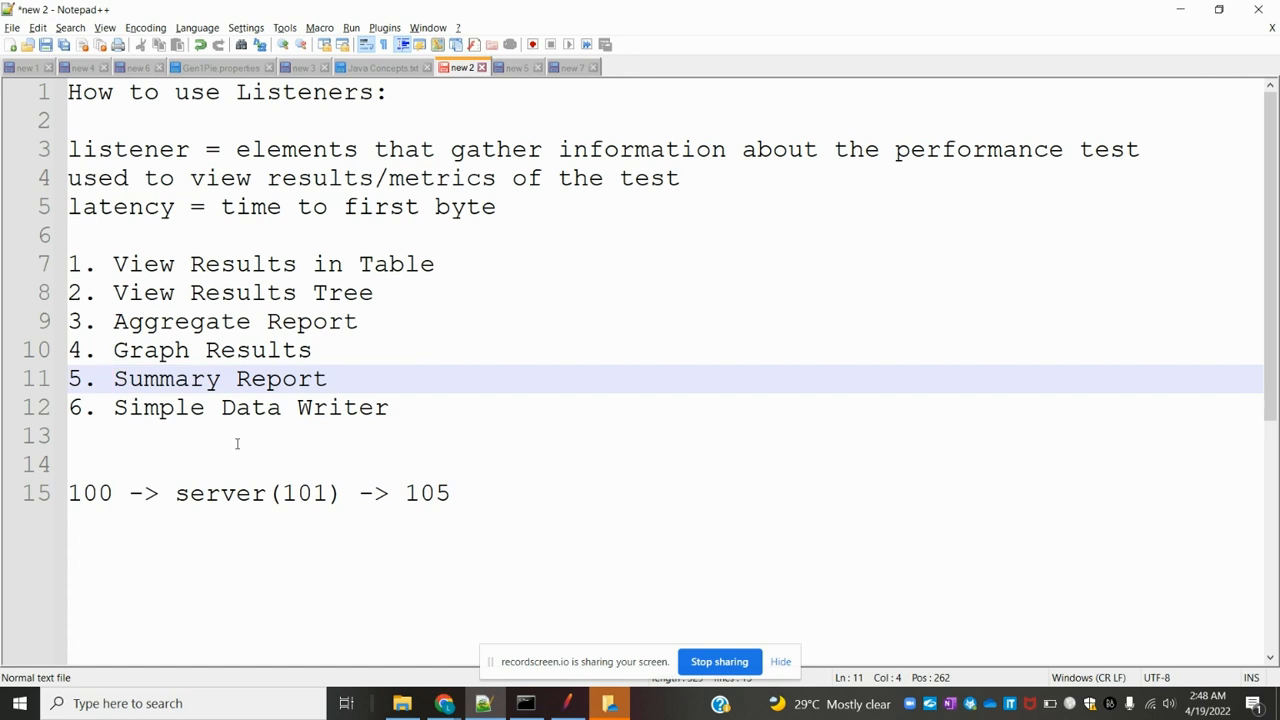
key("alt+Tab")
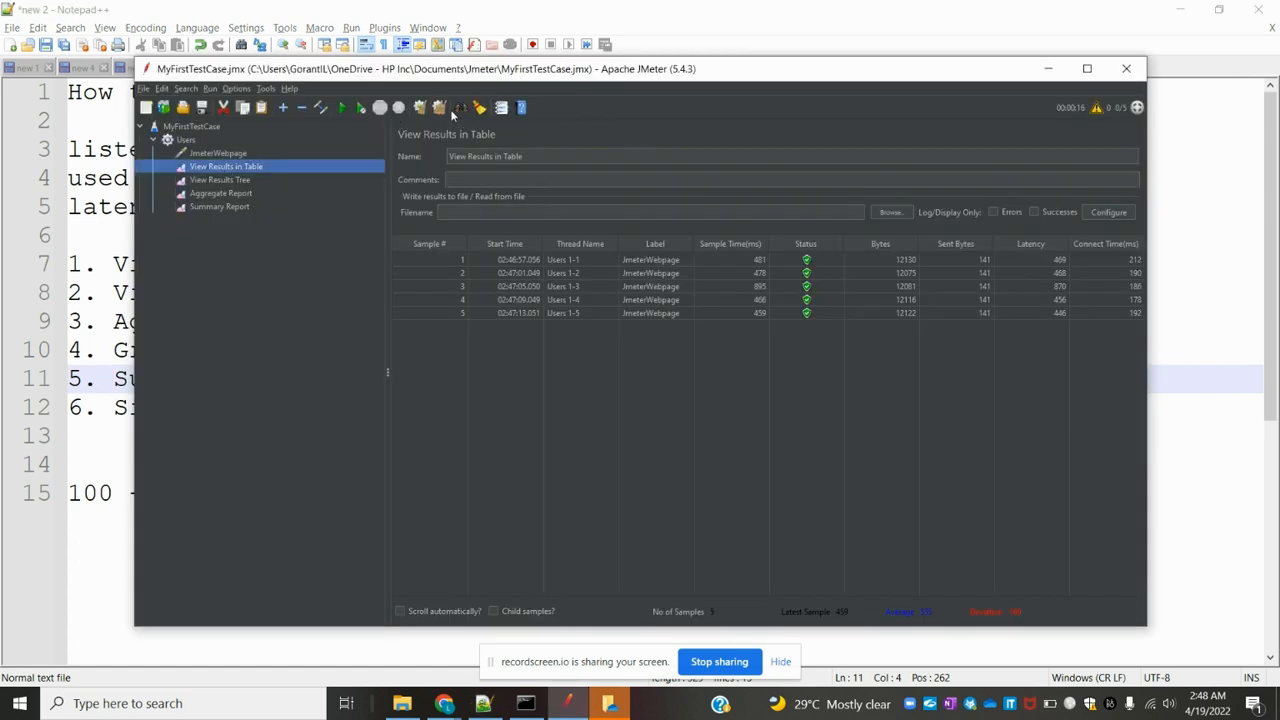
left_click(459, 107)
- Add a Simple Data Writer listener to the Users thread group
left_click(186, 140)
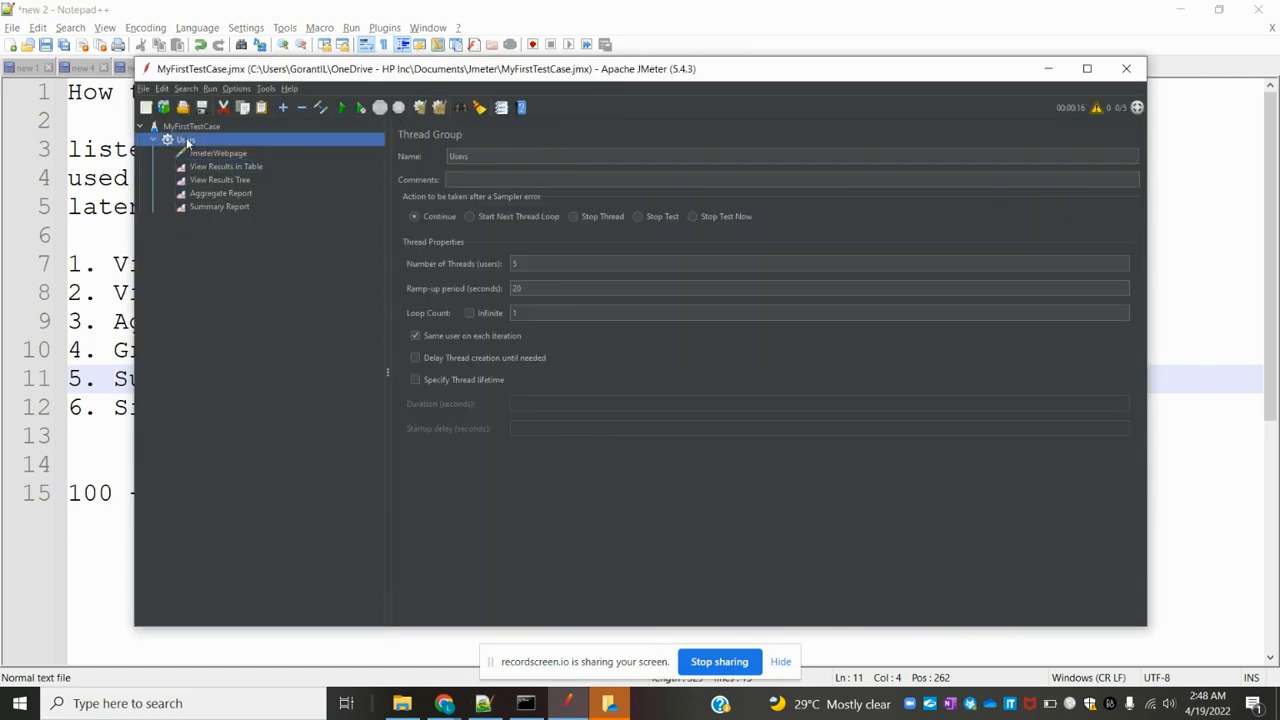
right_click(186, 140)
mouse_move(342, 141)
mouse_move(418, 152)
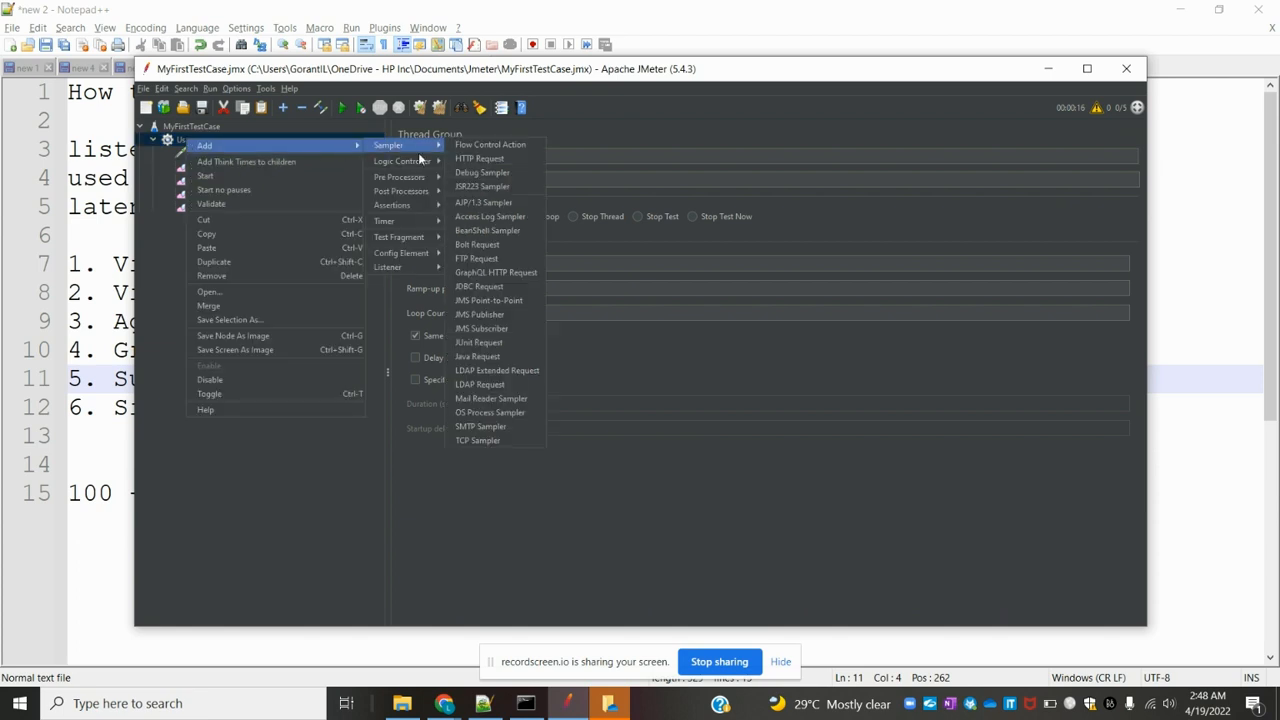
mouse_move(410, 267)
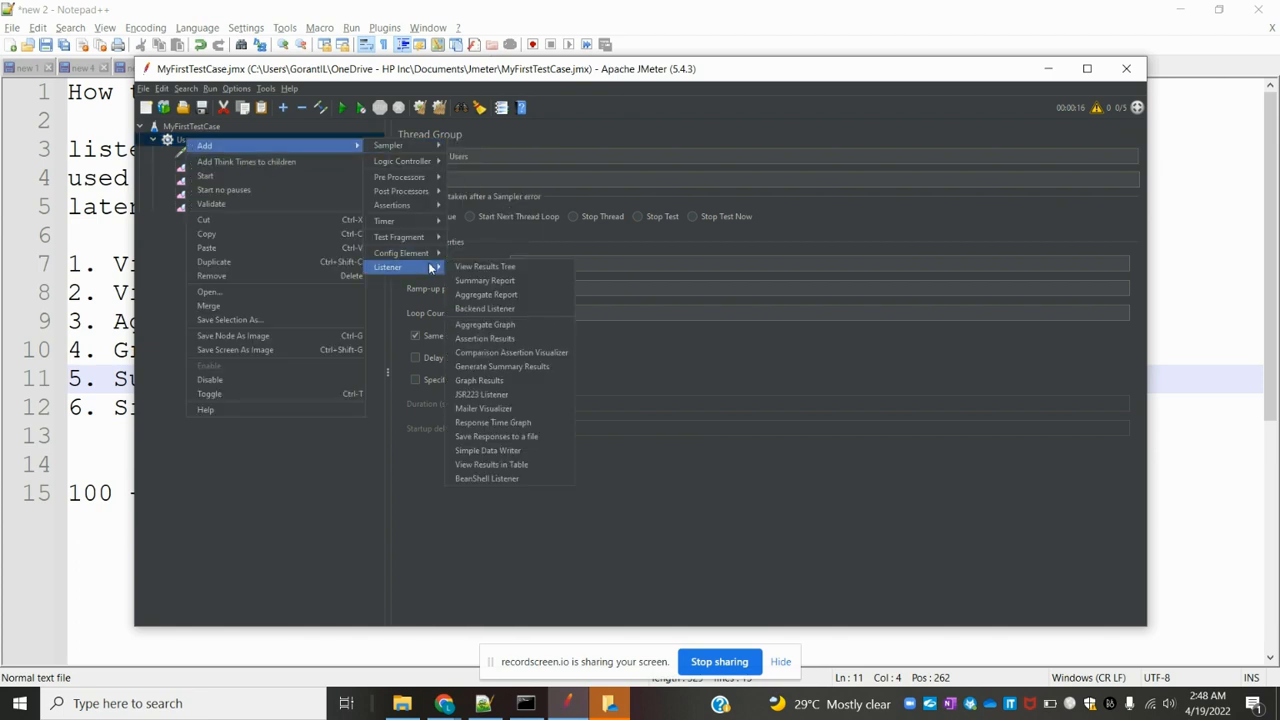
left_click(507, 451)
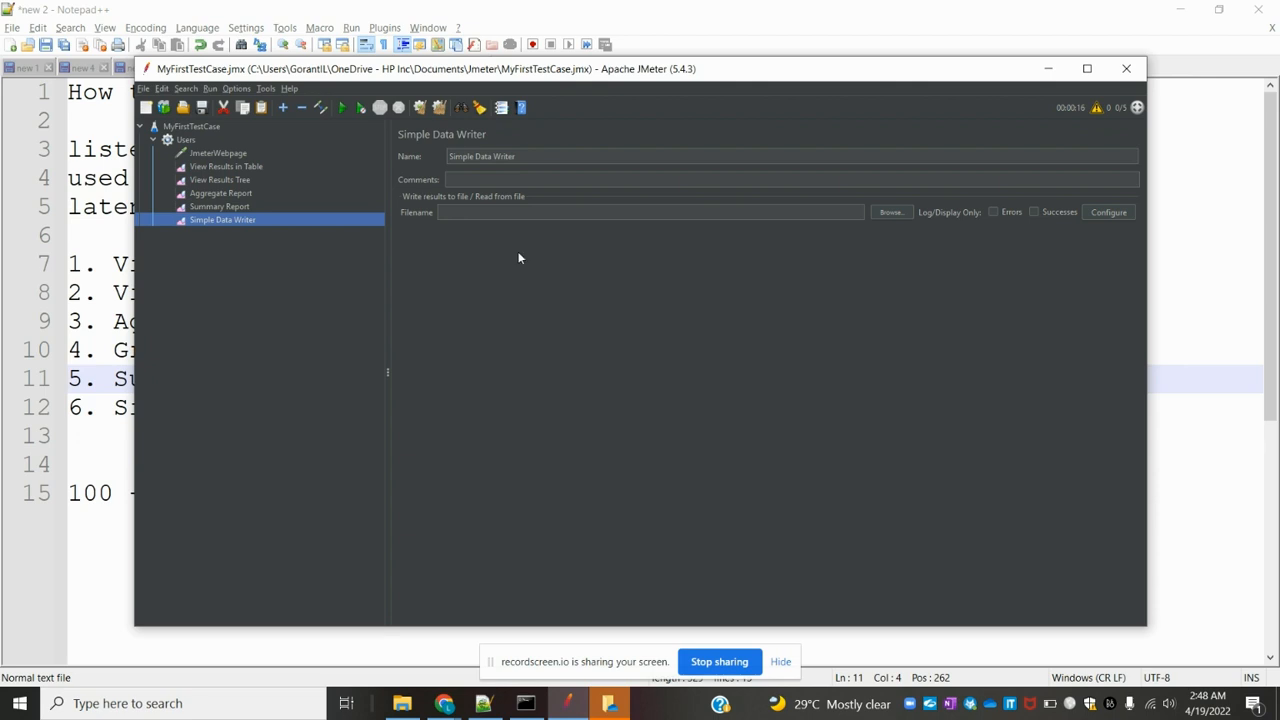
- Examine the Simple Data Writer's results file name setting, comparing its layout with Summary Report and View Results Tree
left_click(560, 212)
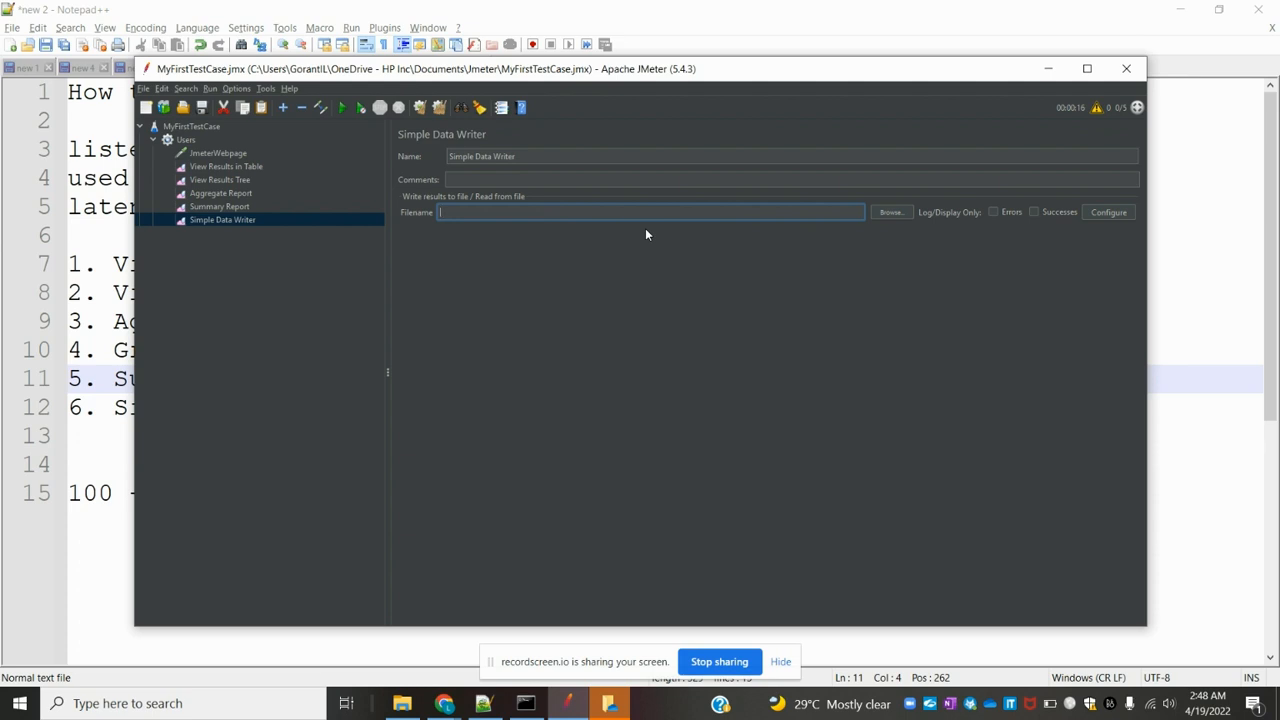
left_click(213, 206)
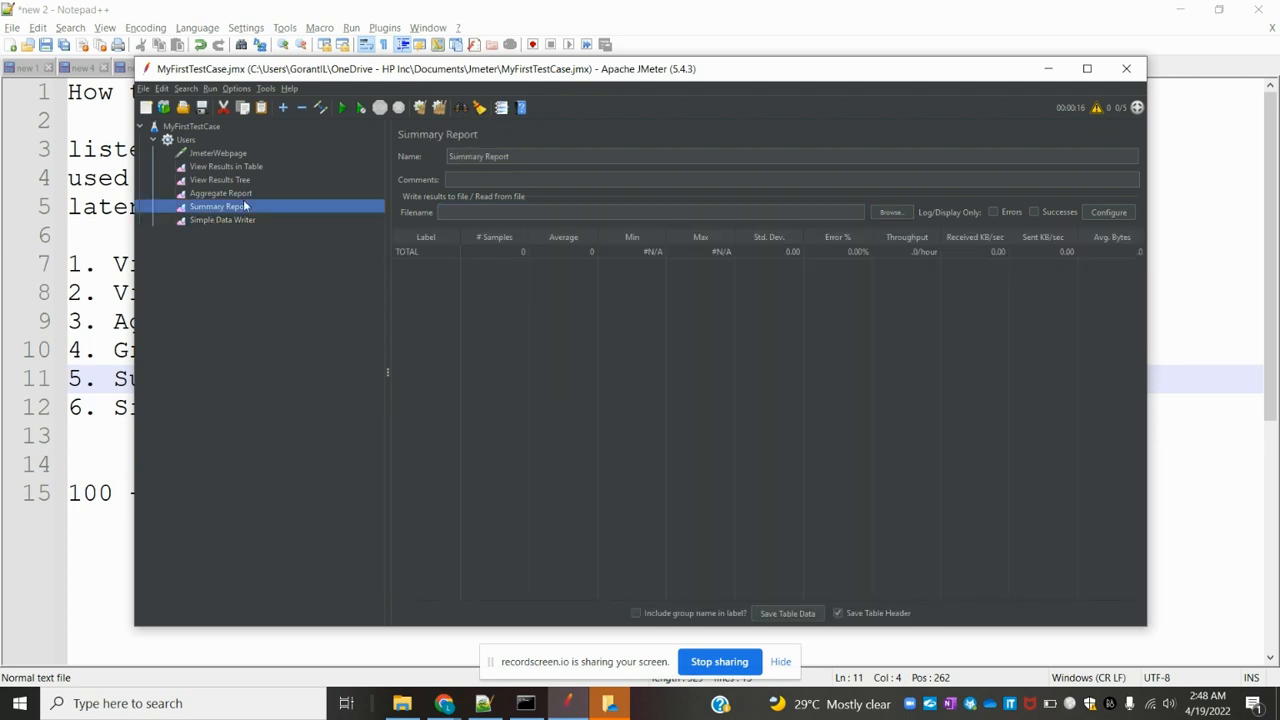
left_click(220, 179)
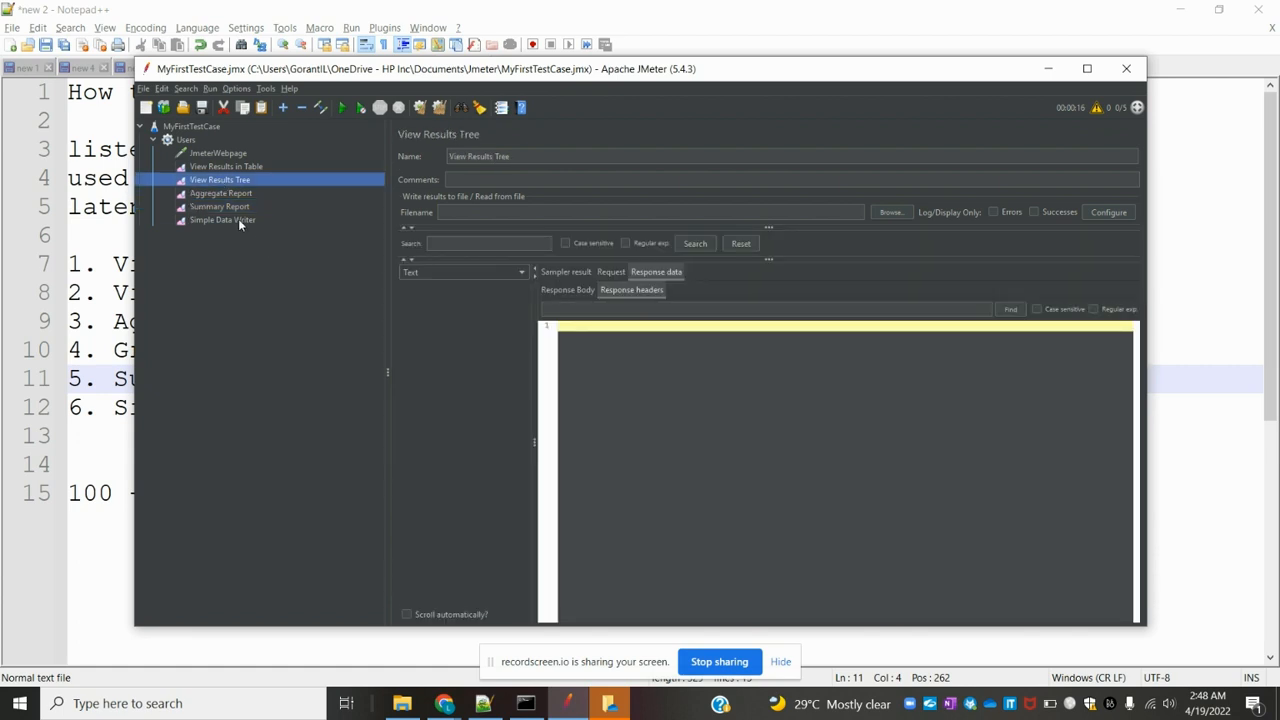
left_click(239, 220)
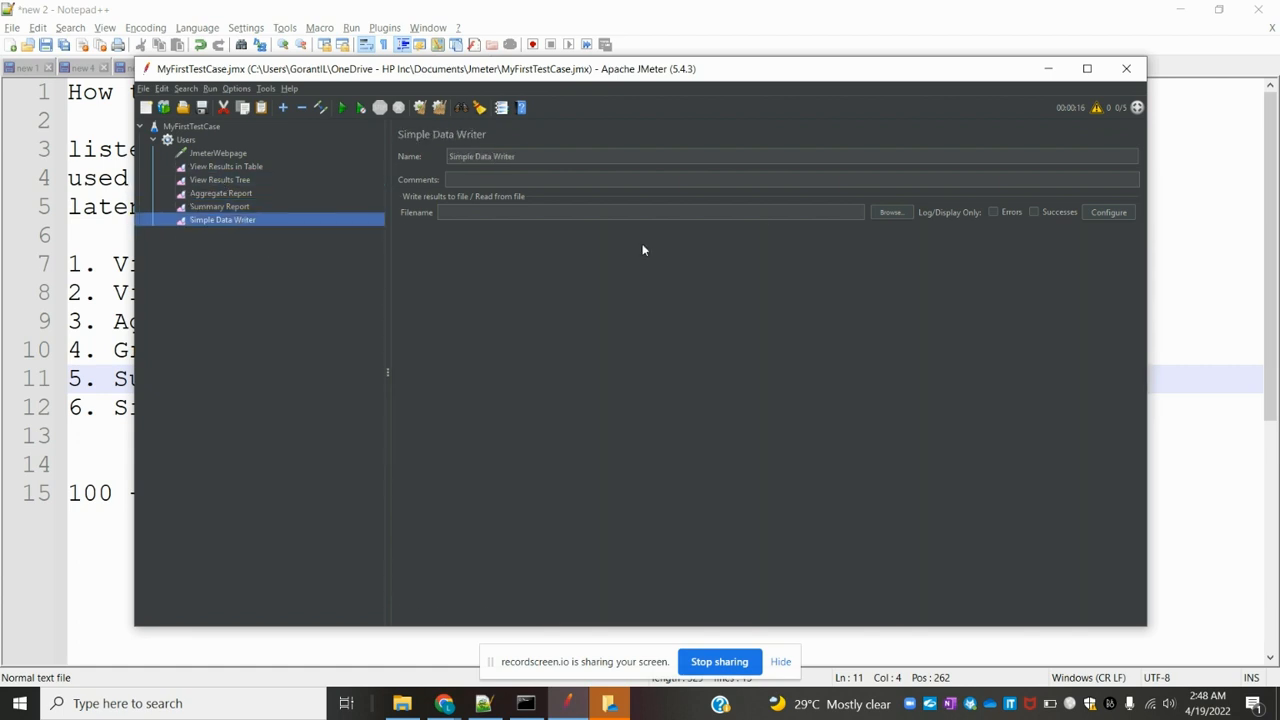
left_click(585, 212)
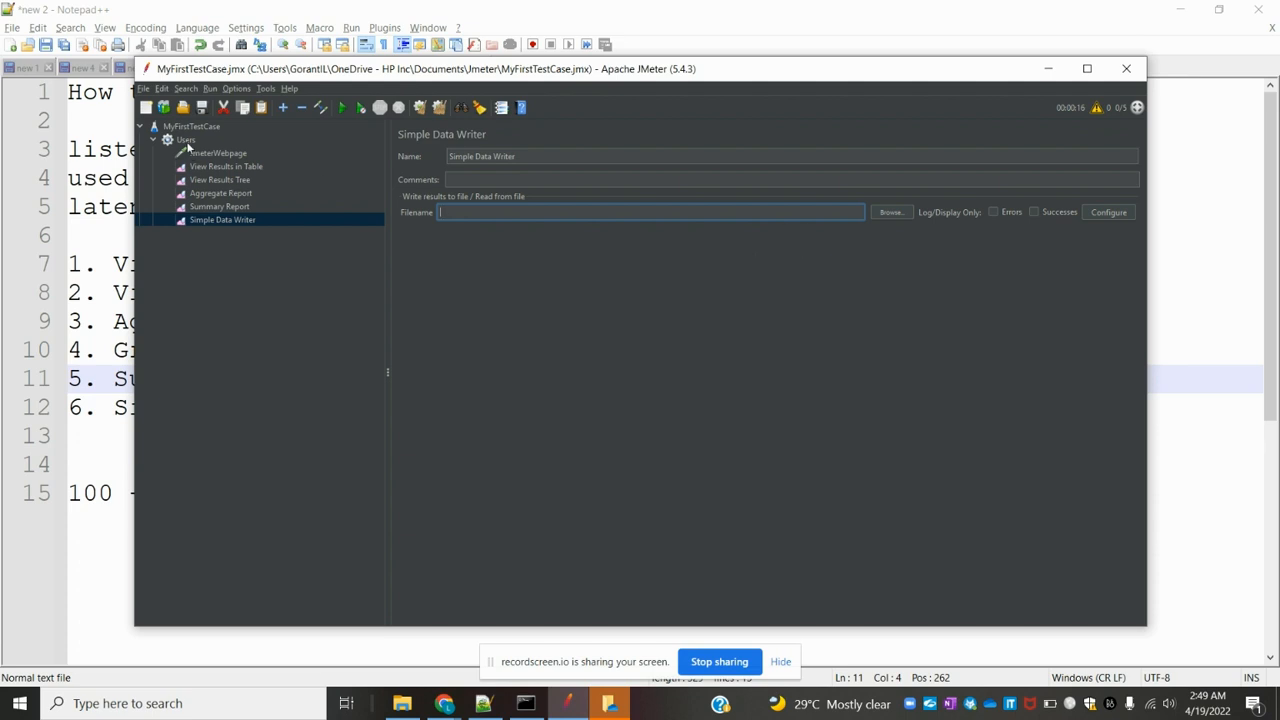
- Add a Graph Results listener to the Users thread group
left_click(186, 141)
right_click(186, 144)
mouse_move(325, 150)
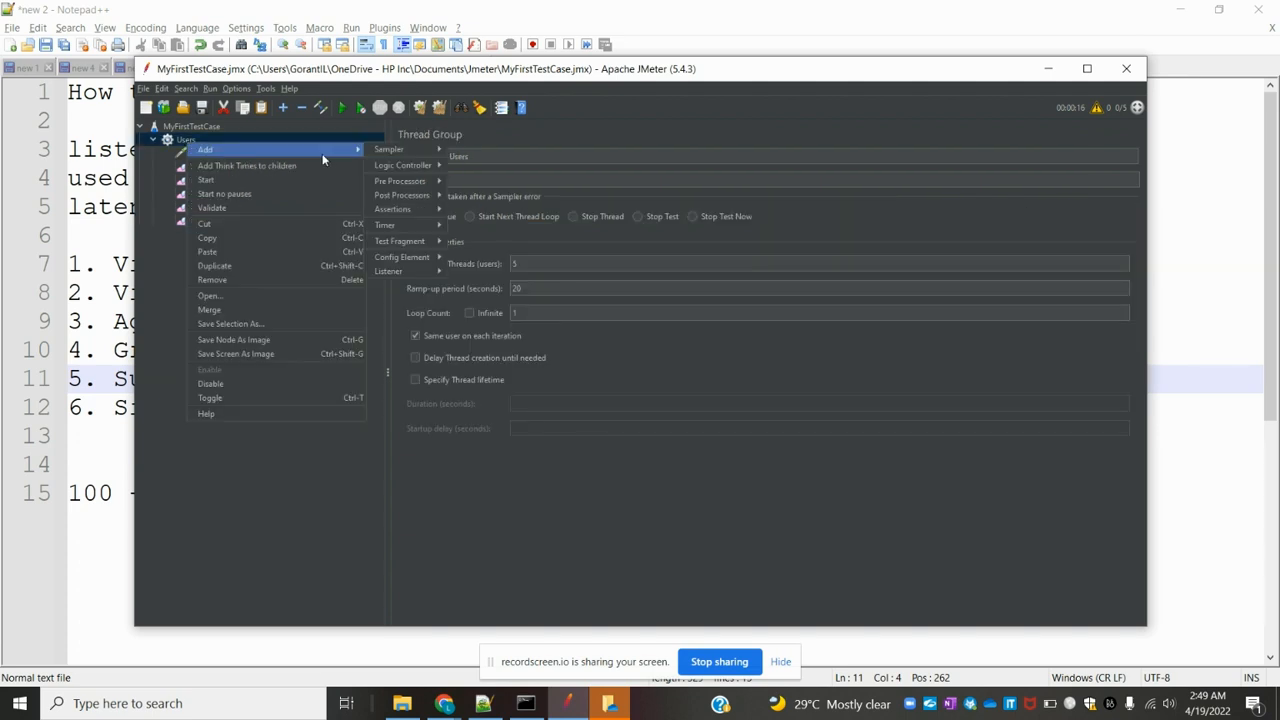
mouse_move(395, 271)
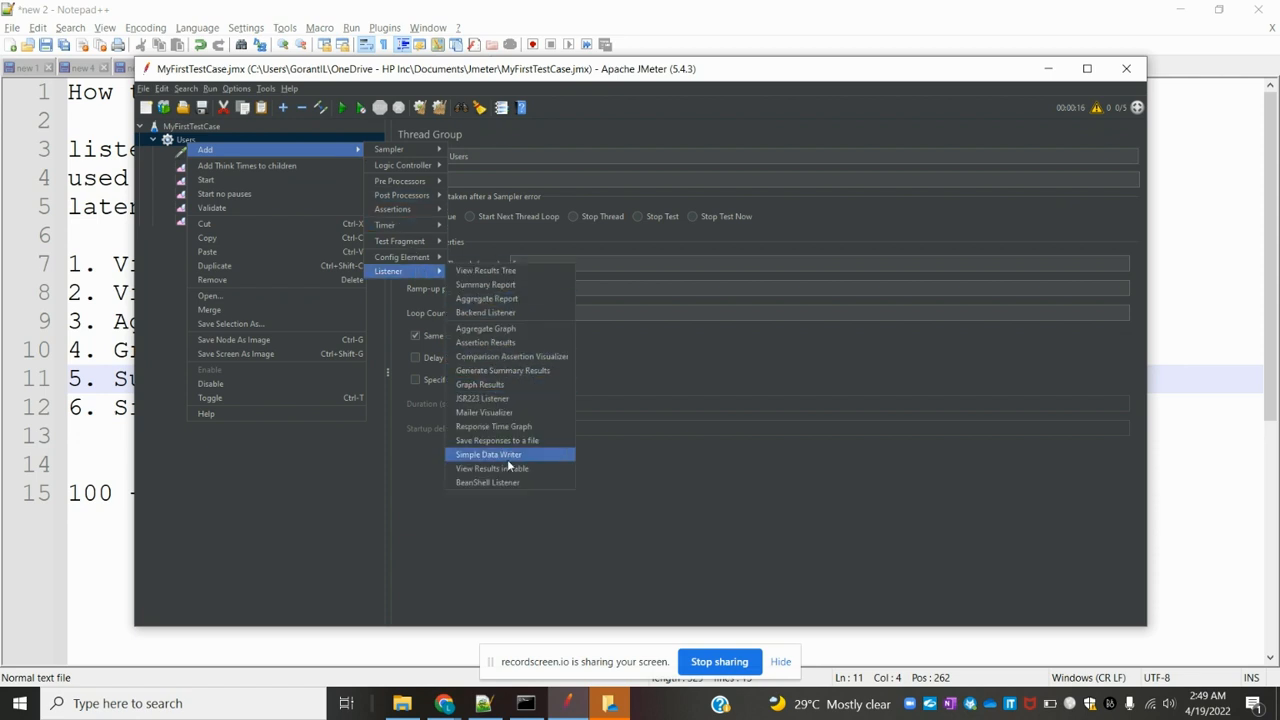
left_click(490, 384)
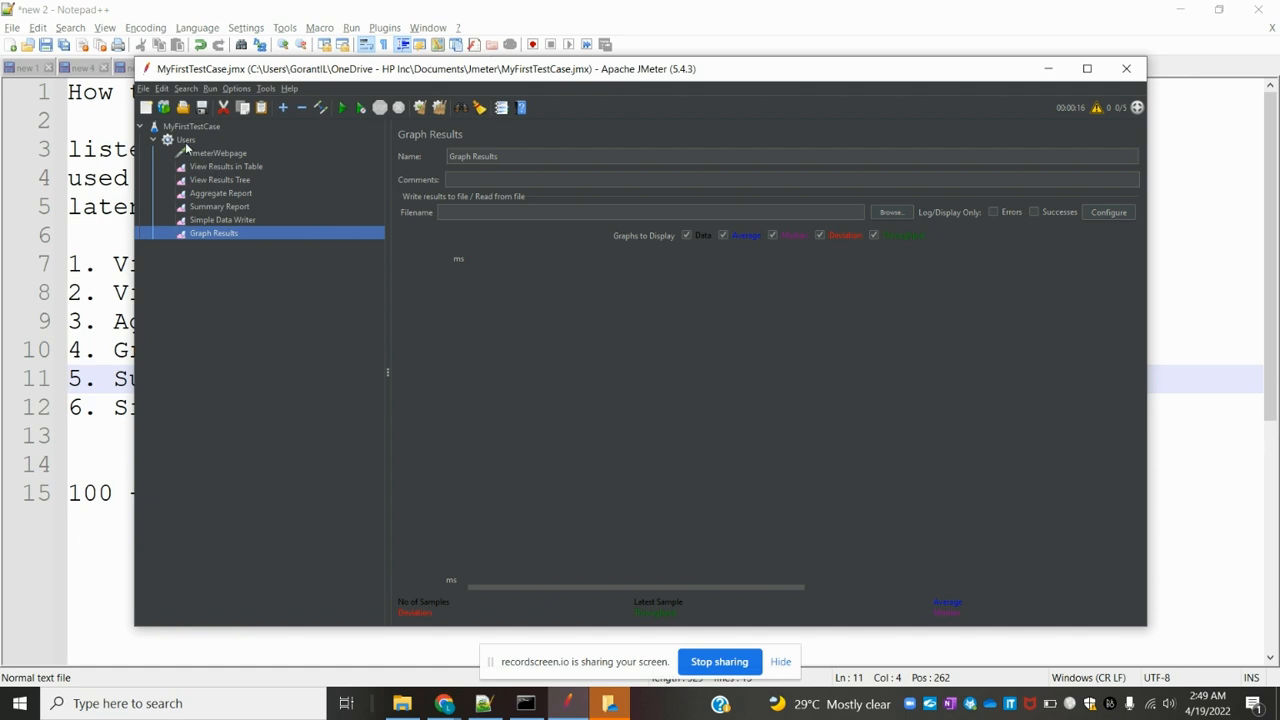
- Set the Users thread group's loop count to infinite and run the test with the Graph Results listener open
left_click(185, 142)
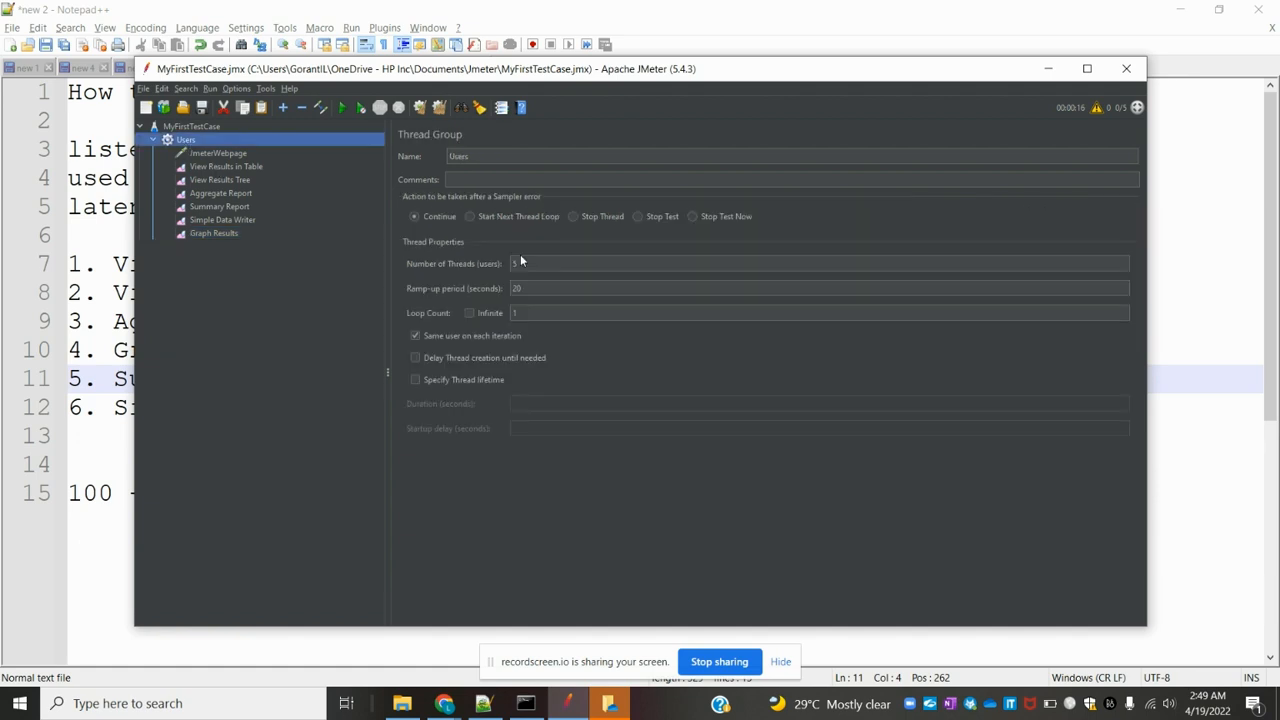
left_click(469, 314)
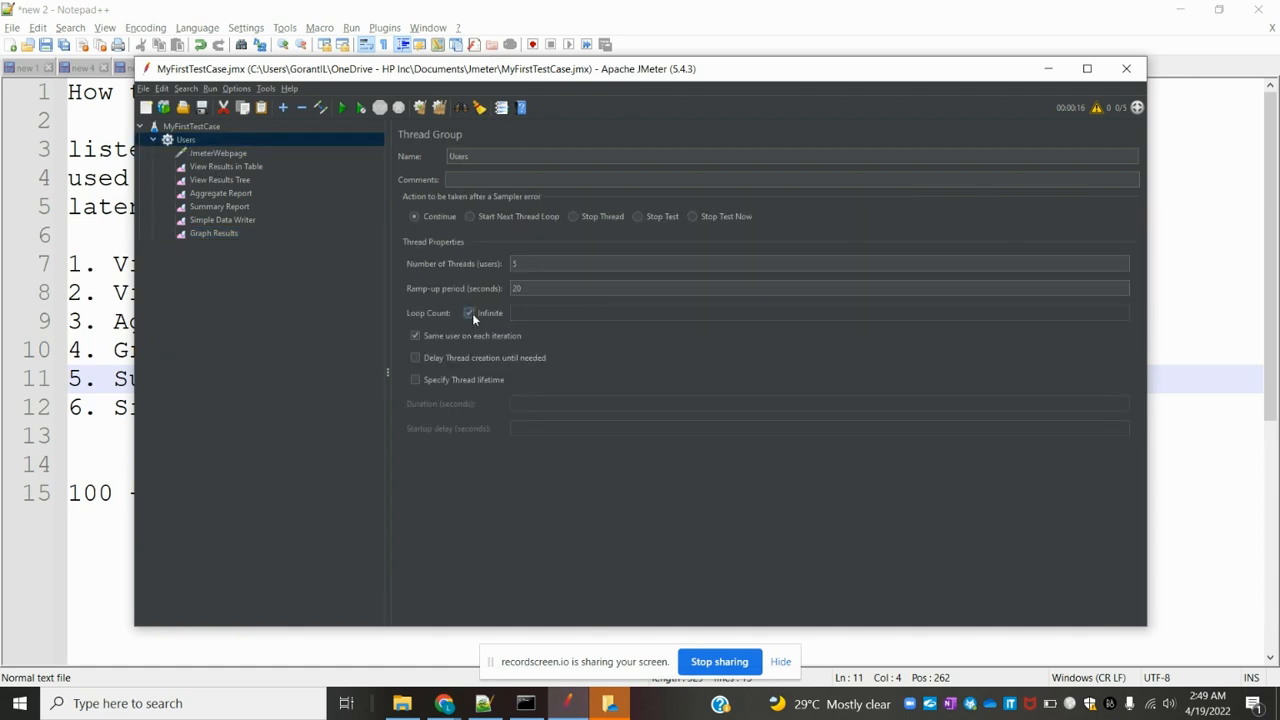
left_click(232, 233)
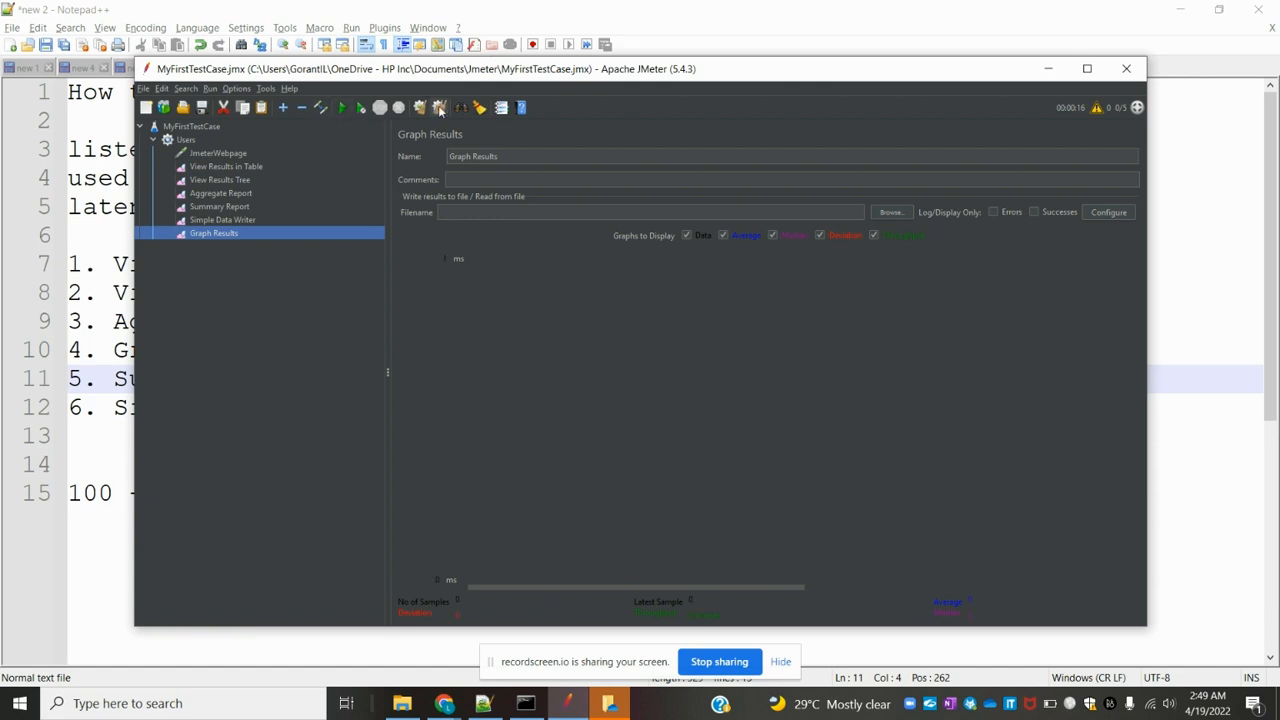
left_click(342, 107)
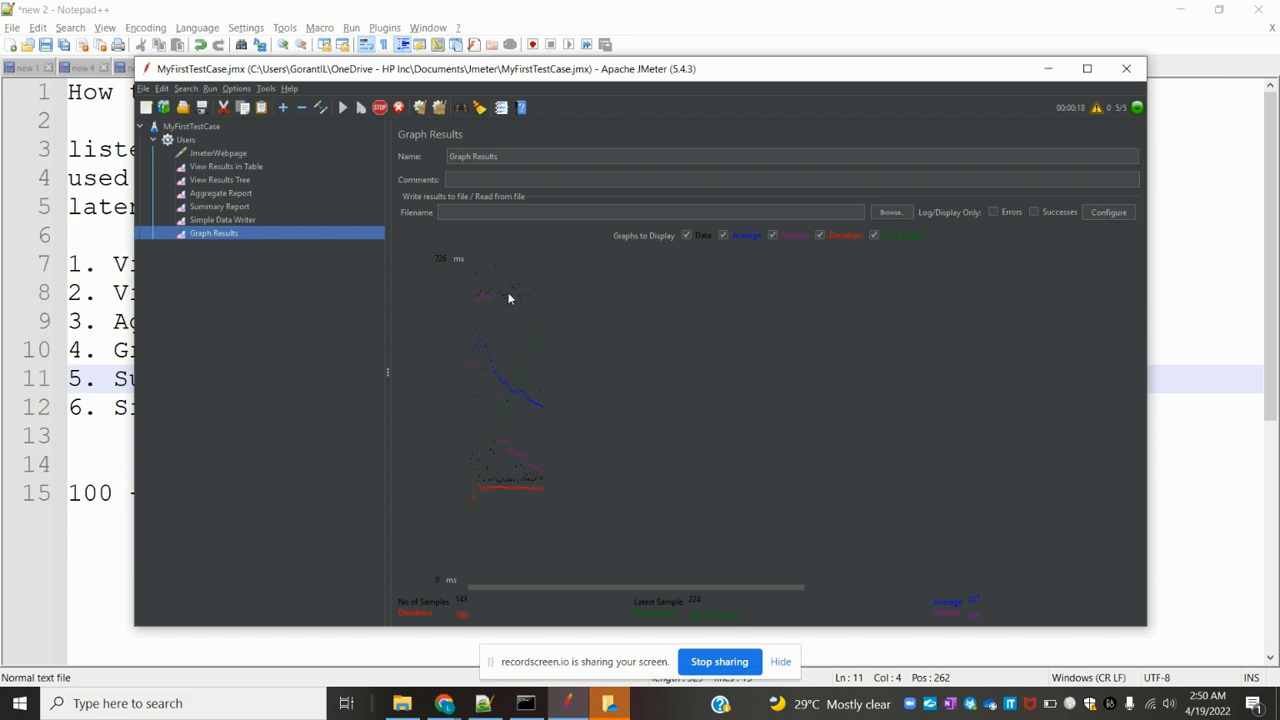
- Hide the Data, Deviation and Median series in the results graph, and stop the running test
left_click(686, 235)
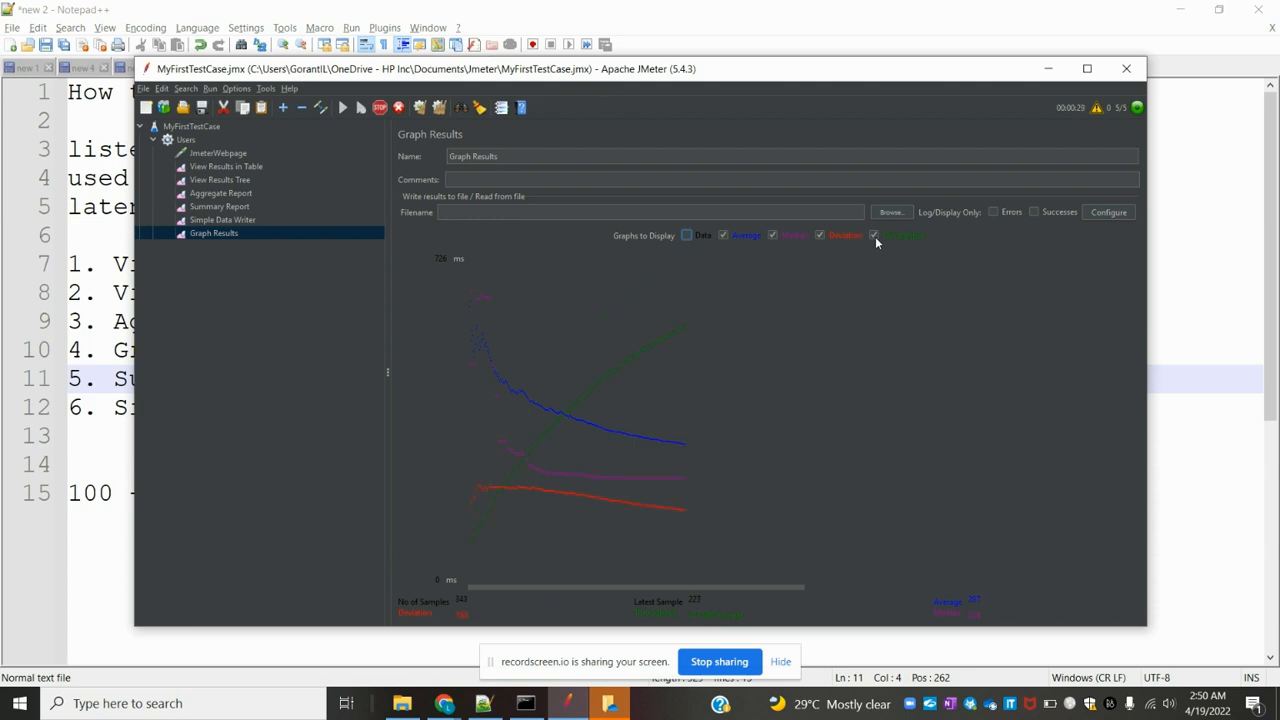
left_click(819, 236)
left_click(773, 236)
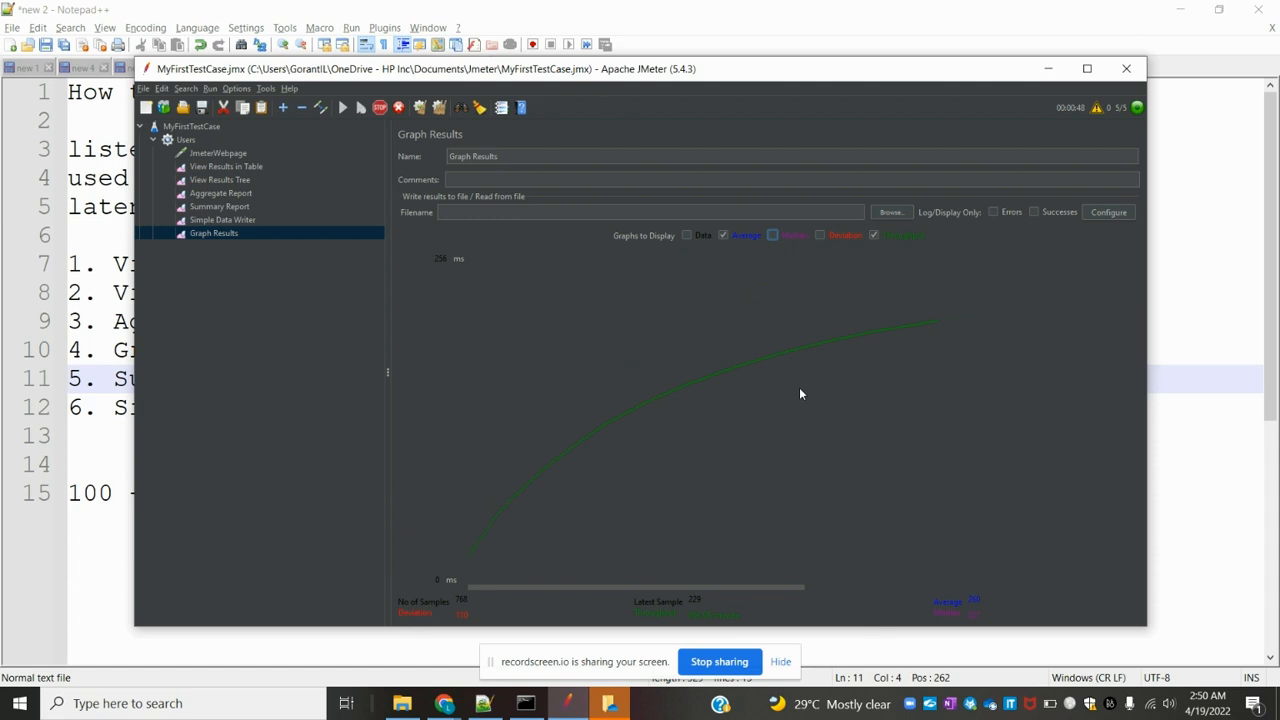
left_click(380, 108)
- Review the stopped run in Simple Data Writer, Summary Report and View Results Tree
left_click(238, 225)
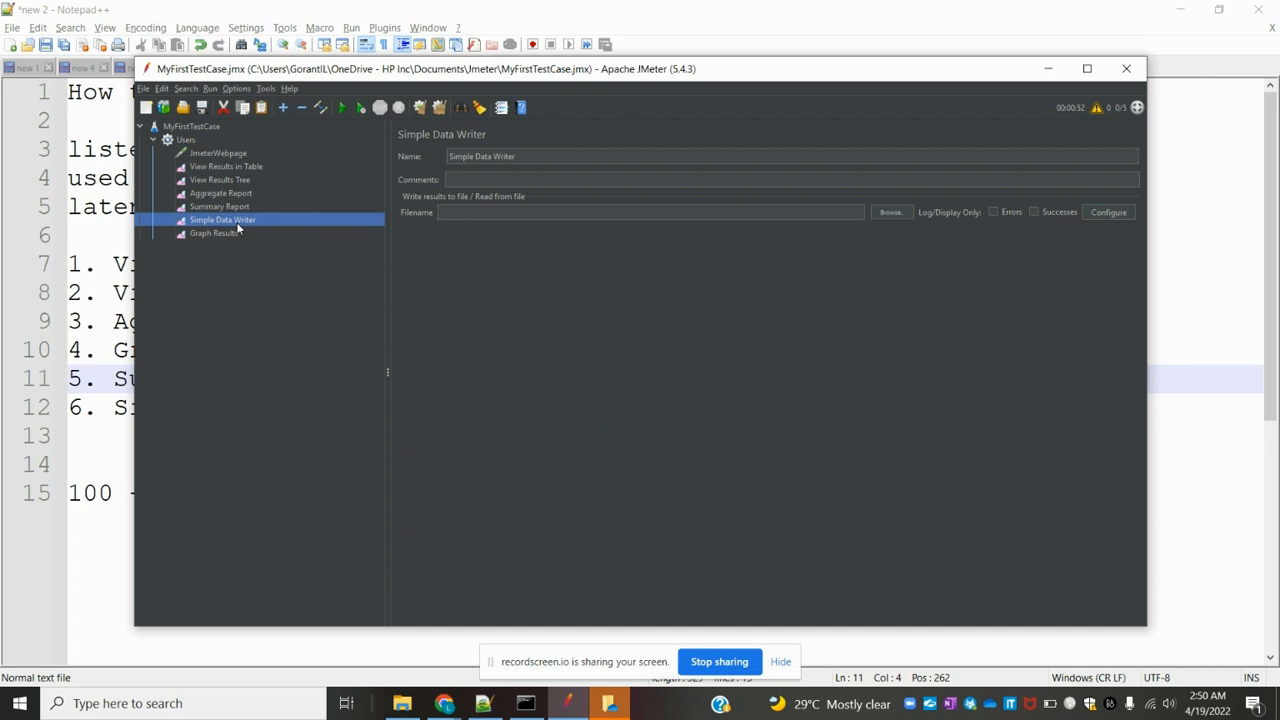
left_click(225, 206)
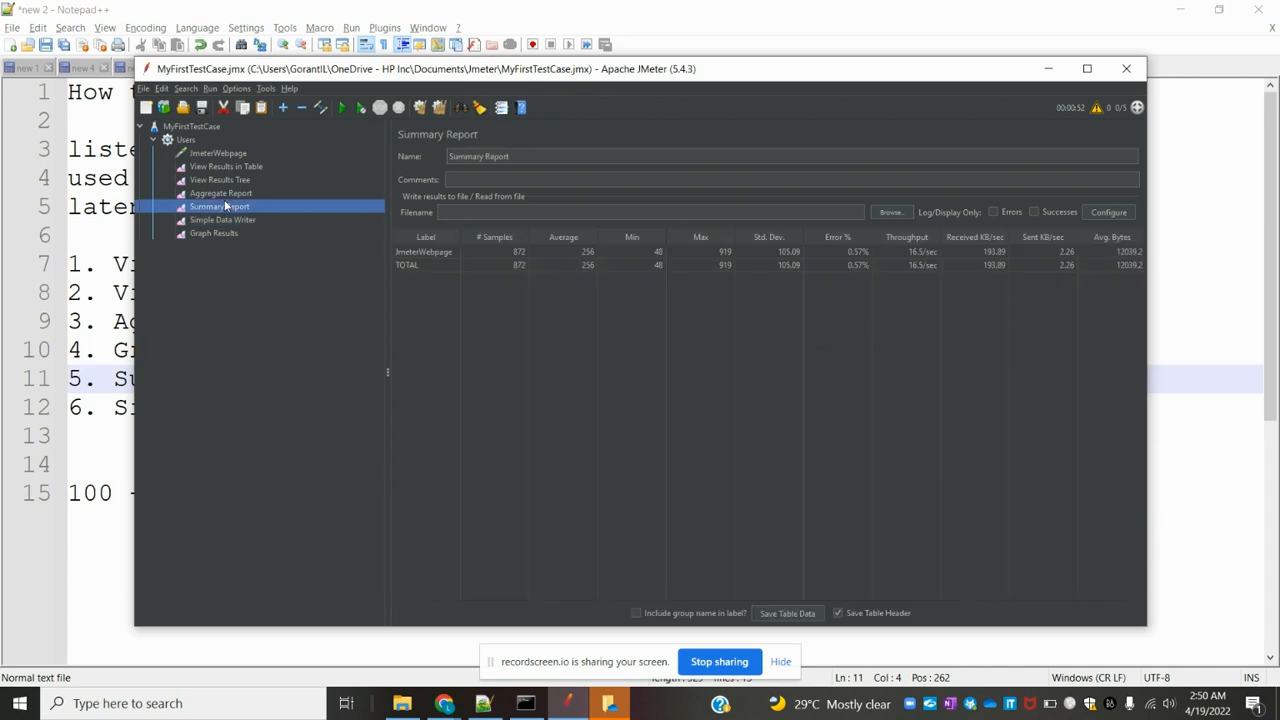
left_click(216, 183)
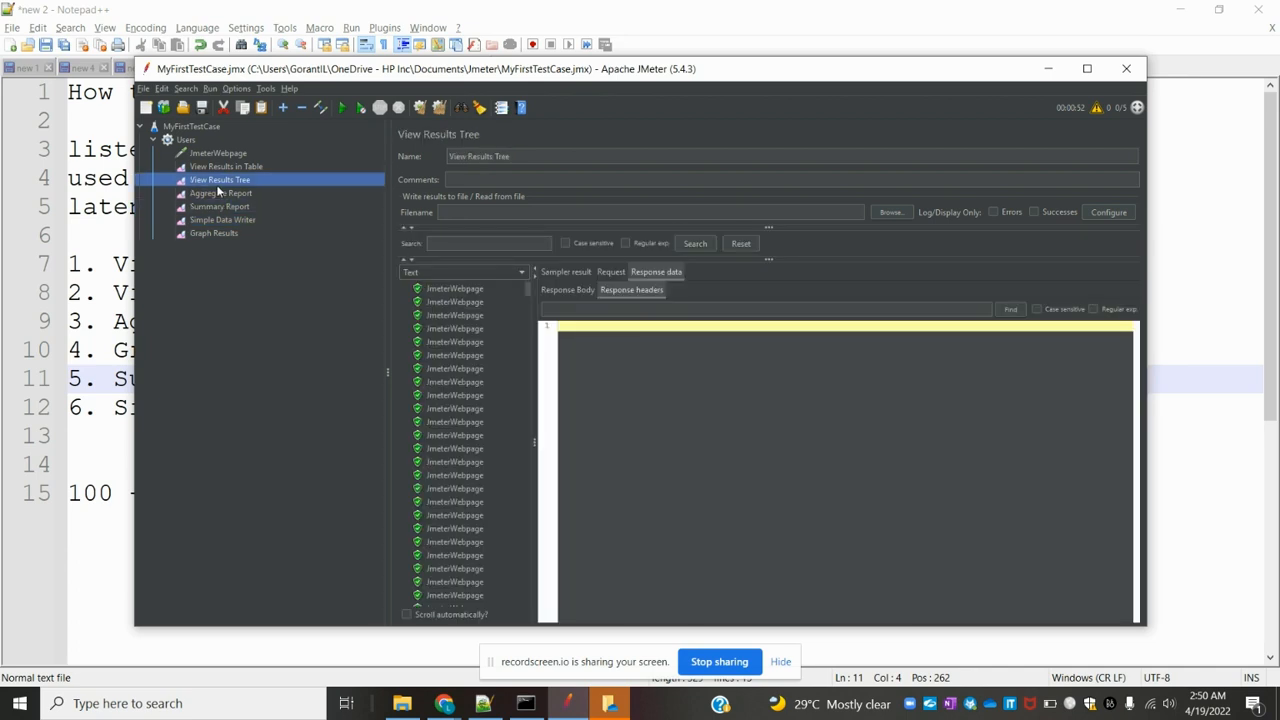
- Clear all recorded test results and switch to the blank line below the listener list in the Notepad++ notes
left_click(437, 112)
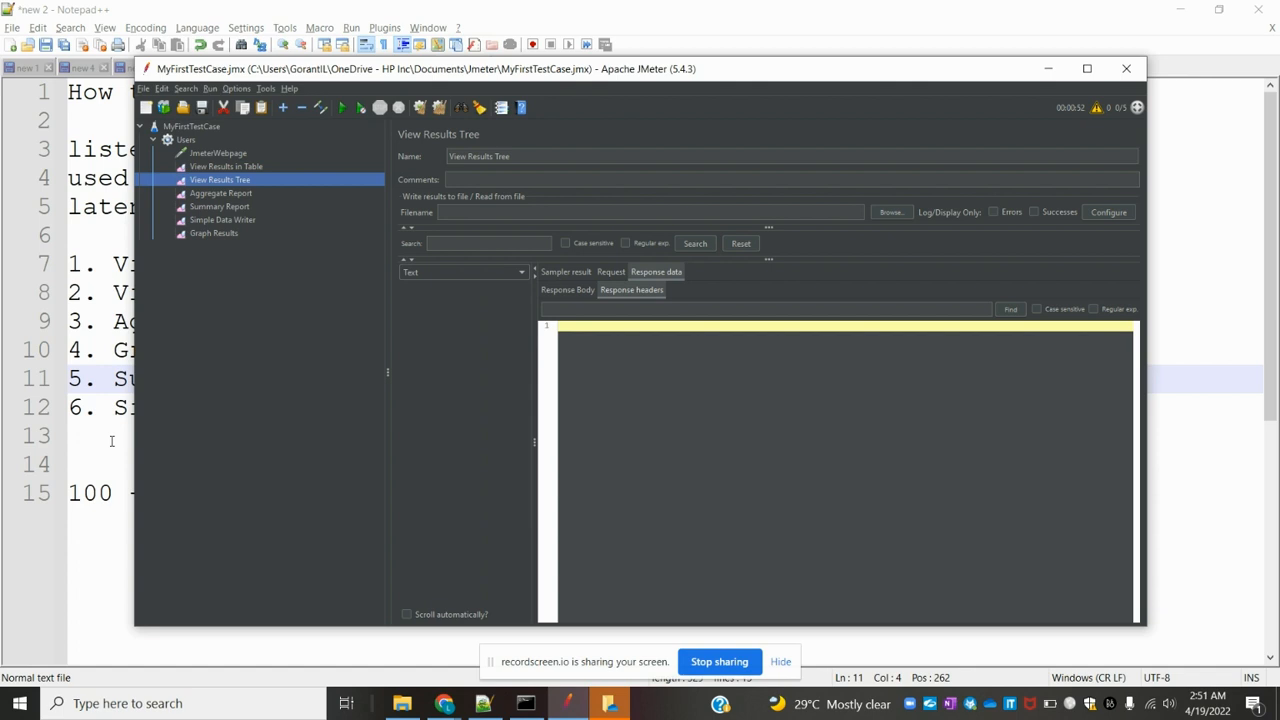
left_click(111, 441)
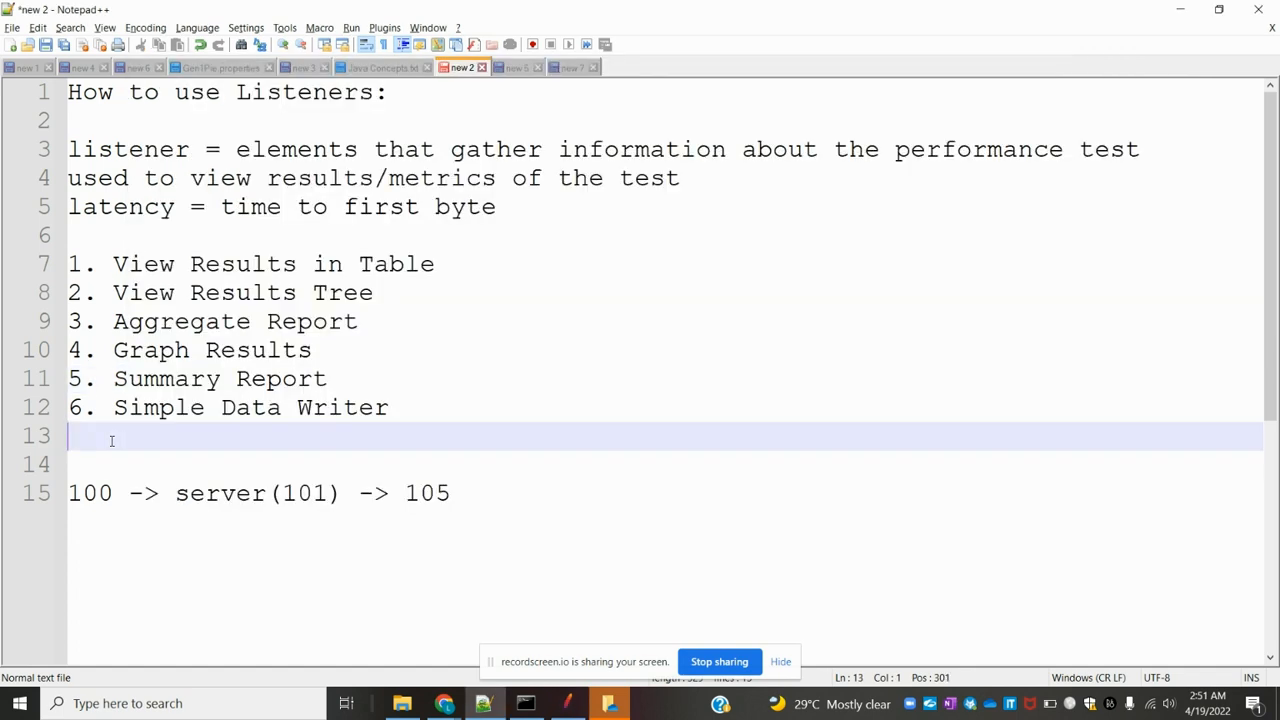